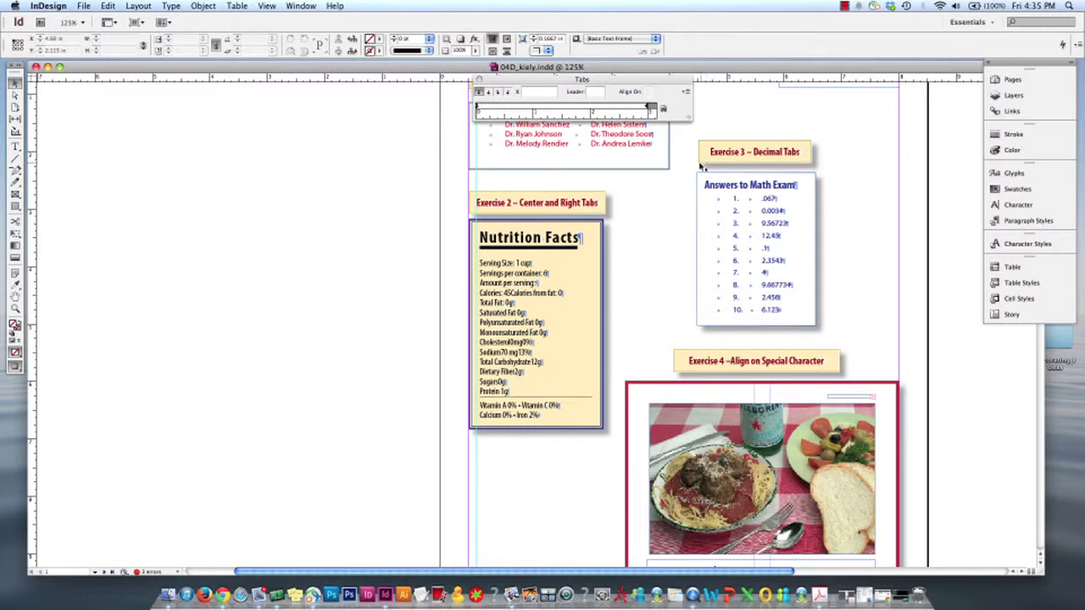
- Move the Tabs panel down so it sits just above the Nutrition Facts text frame
drag(602, 79, 589, 150)
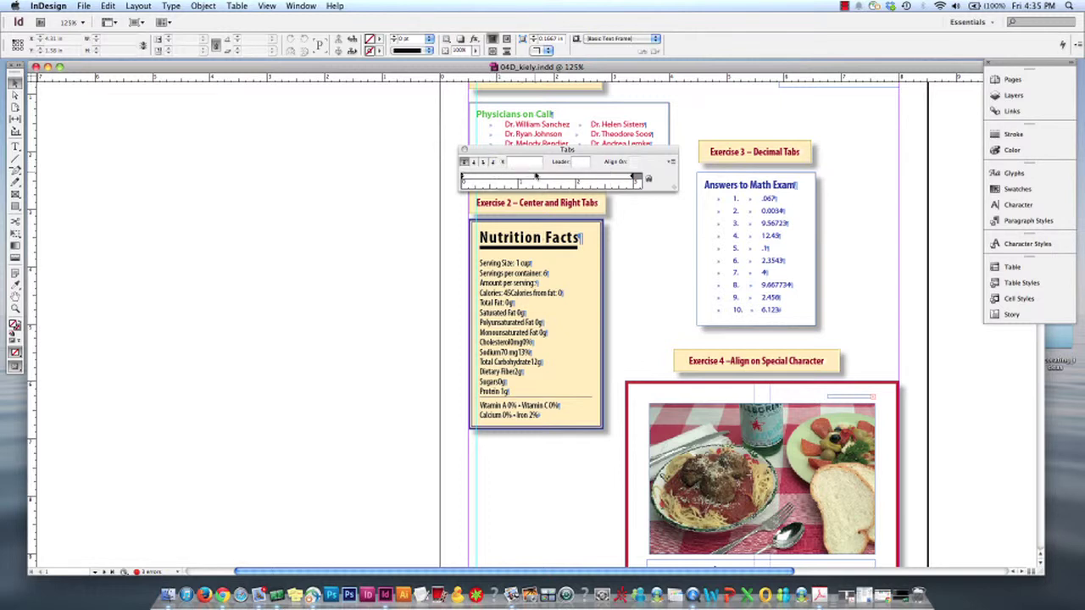
drag(570, 151, 539, 166)
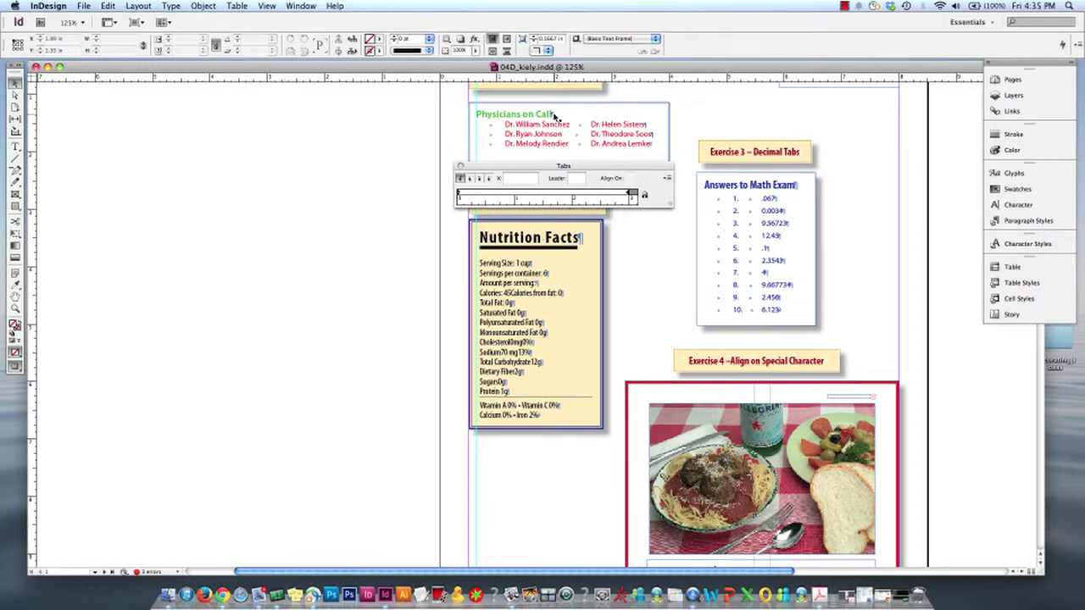
- Zoom in, select the Nutrition Facts frame, and snap the Tabs ruler across its top edge
key(super+equal)
key(super+equal)
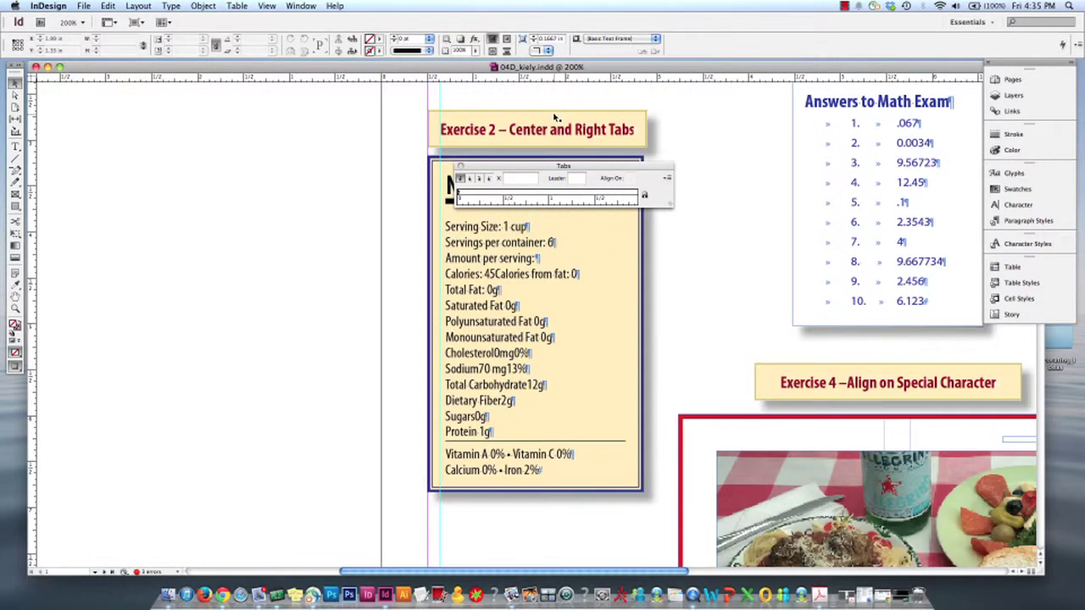
drag(590, 168, 565, 117)
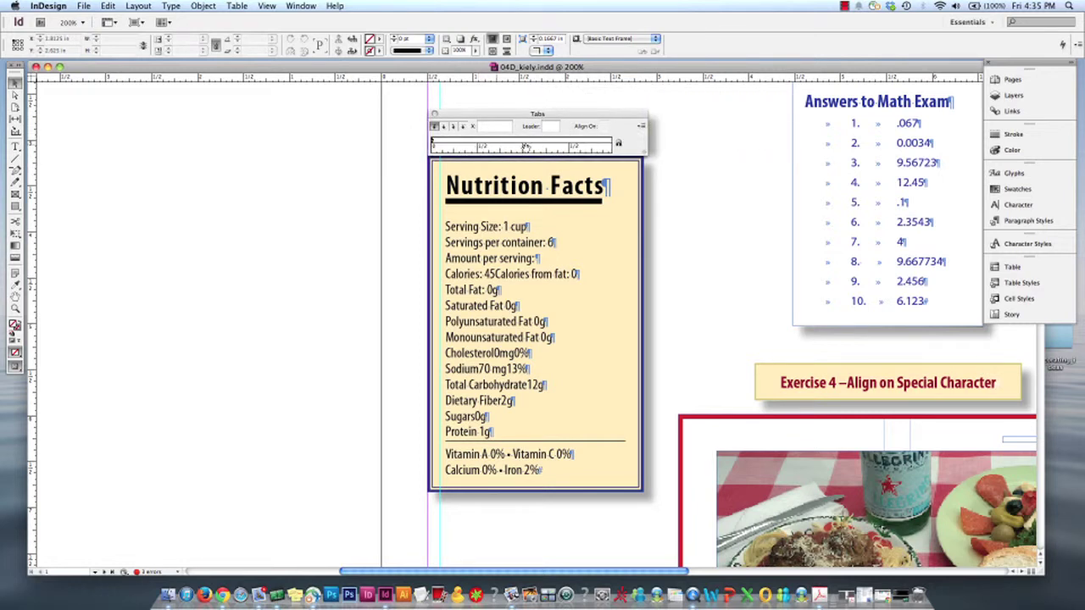
click(626, 219)
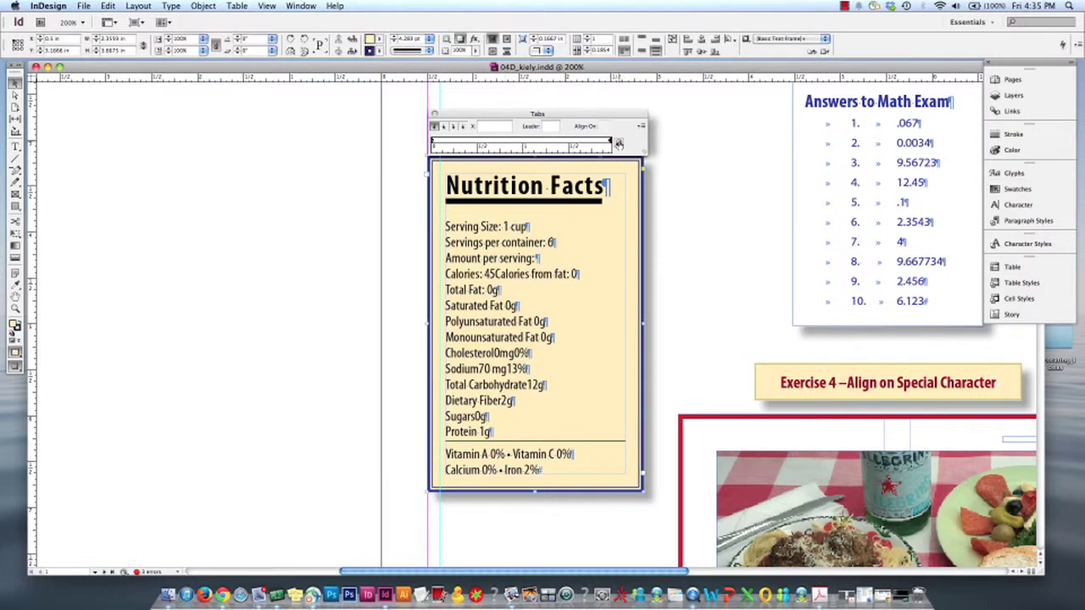
click(619, 145)
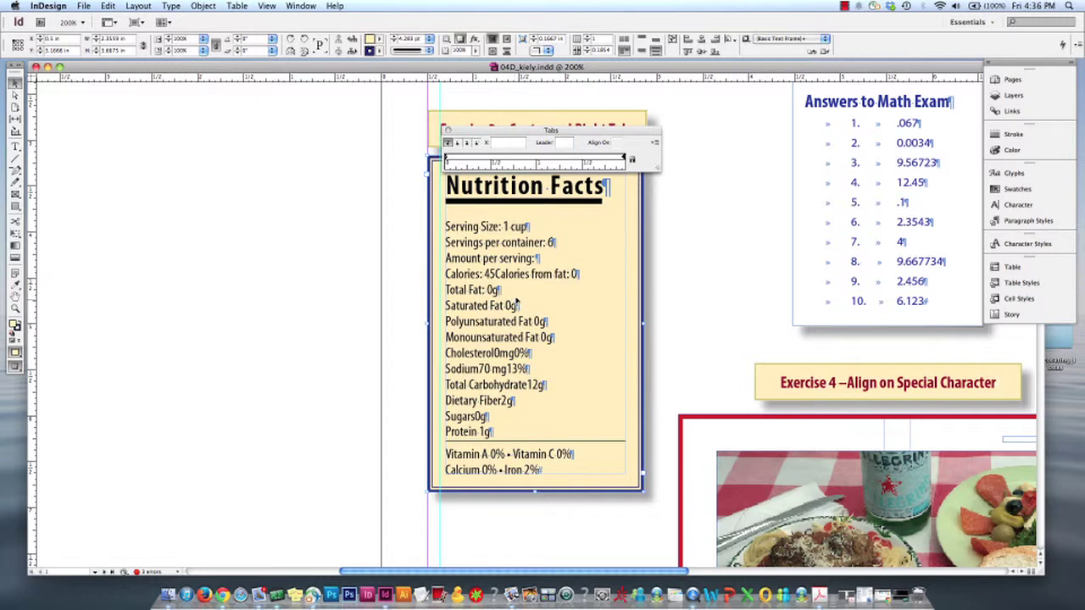
click(845, 6)
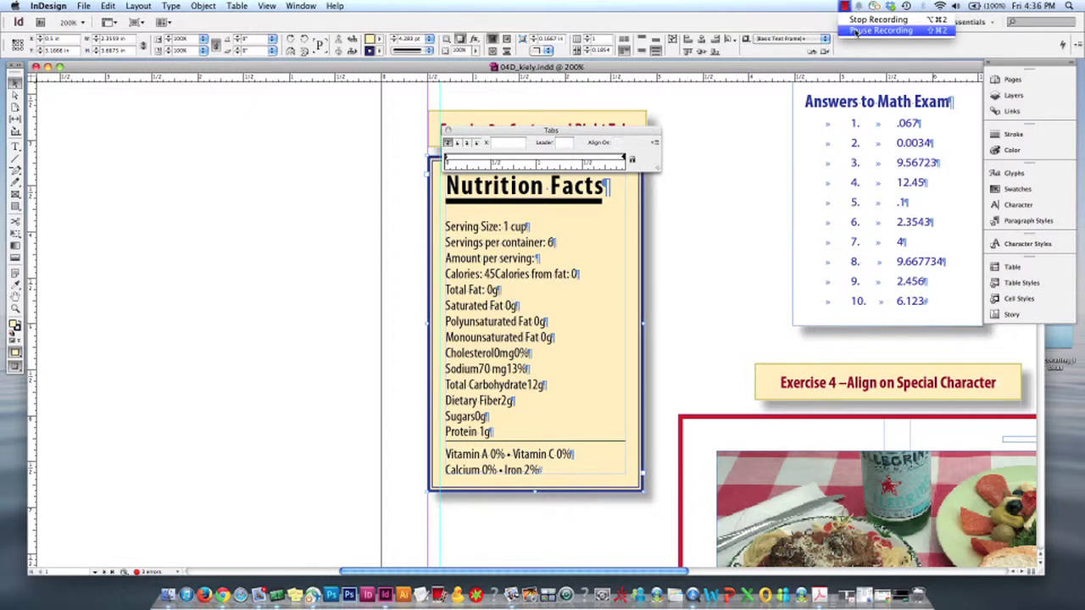
click(842, 26)
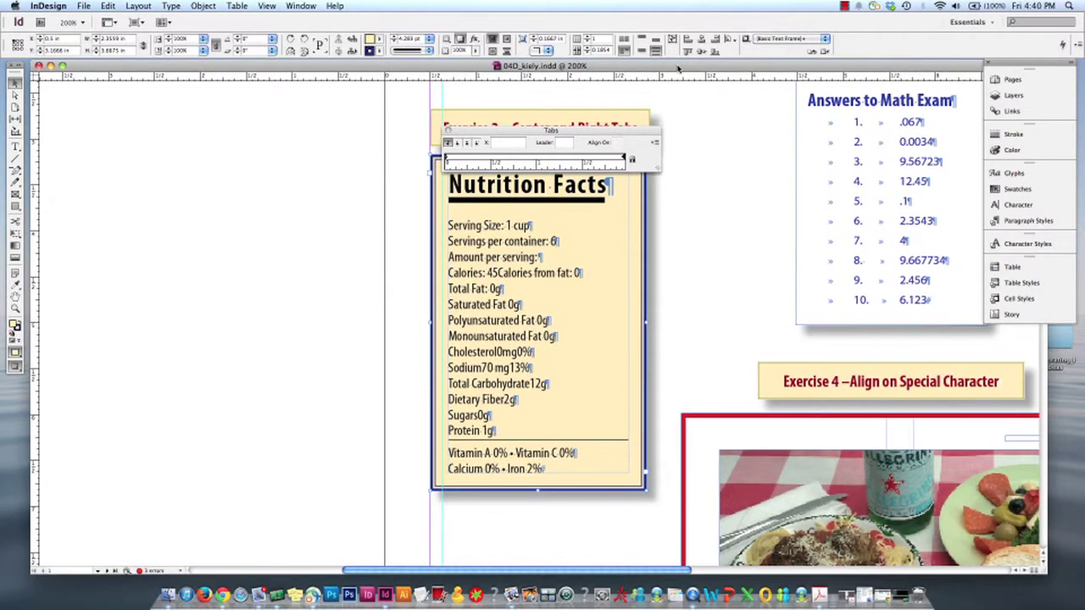
click(633, 160)
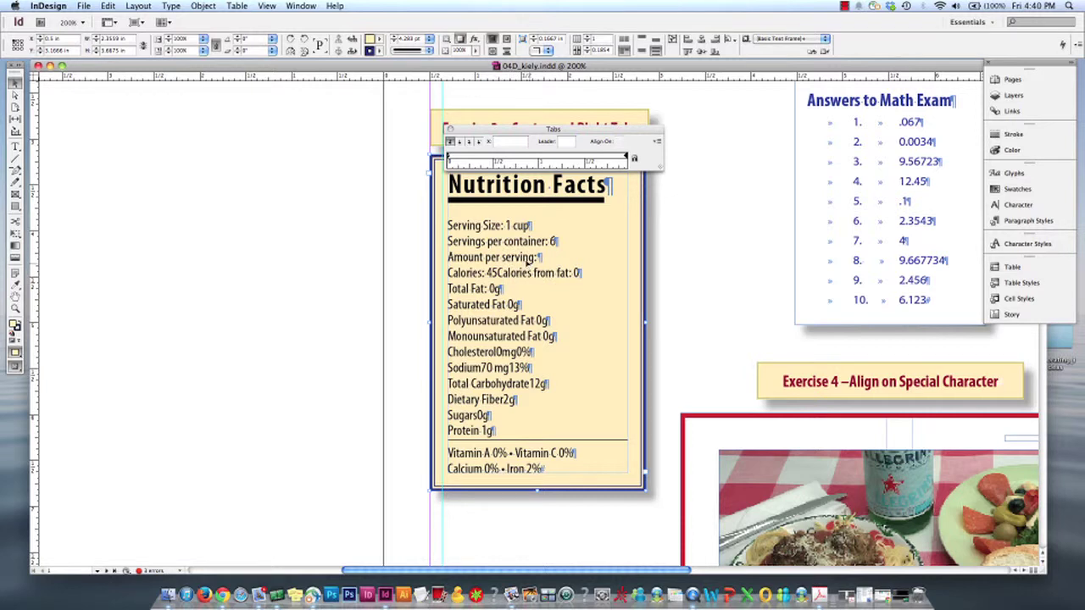
- Insert a tab after 'Calories: 45' and another tab before 'Total Fat: 0g'
double_click(511, 282)
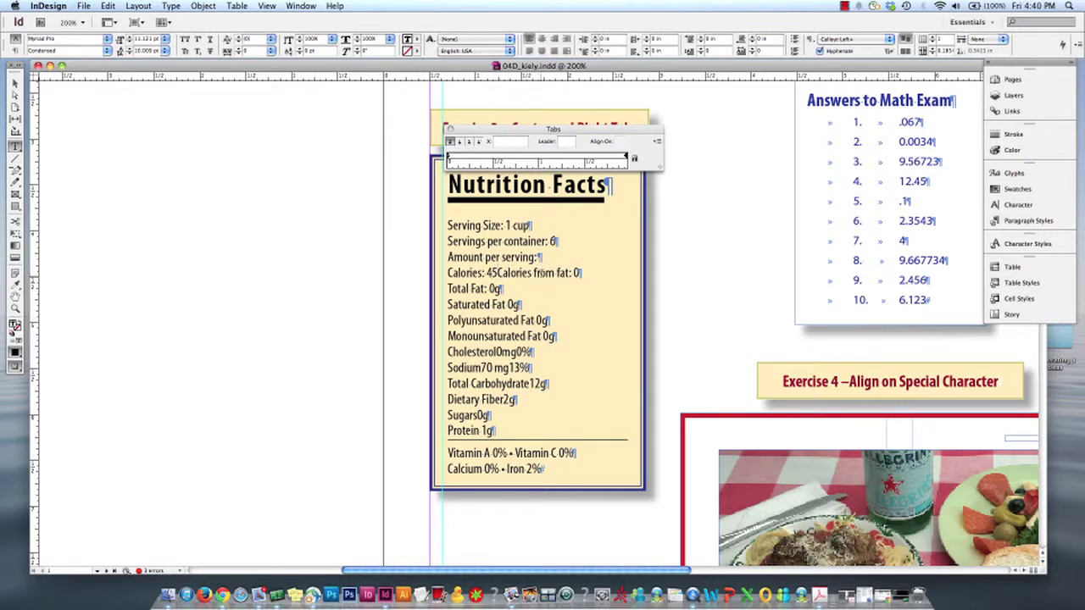
key(Tab)
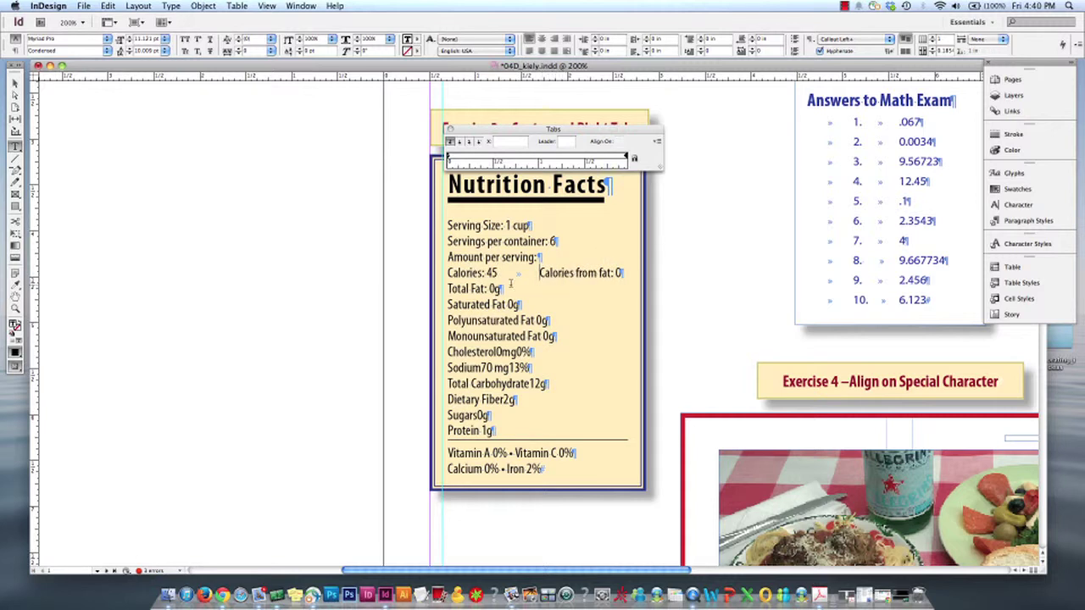
mouse_move(497, 273)
mouse_down()
mouse_move(546, 273)
mouse_move(498, 273)
mouse_up()
click(540, 273)
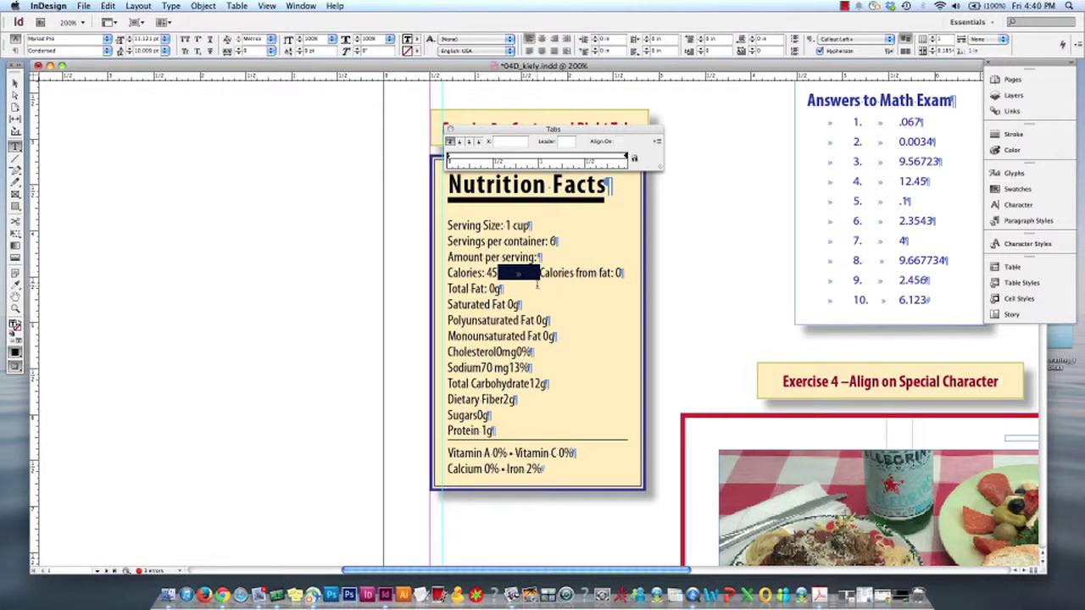
click(445, 291)
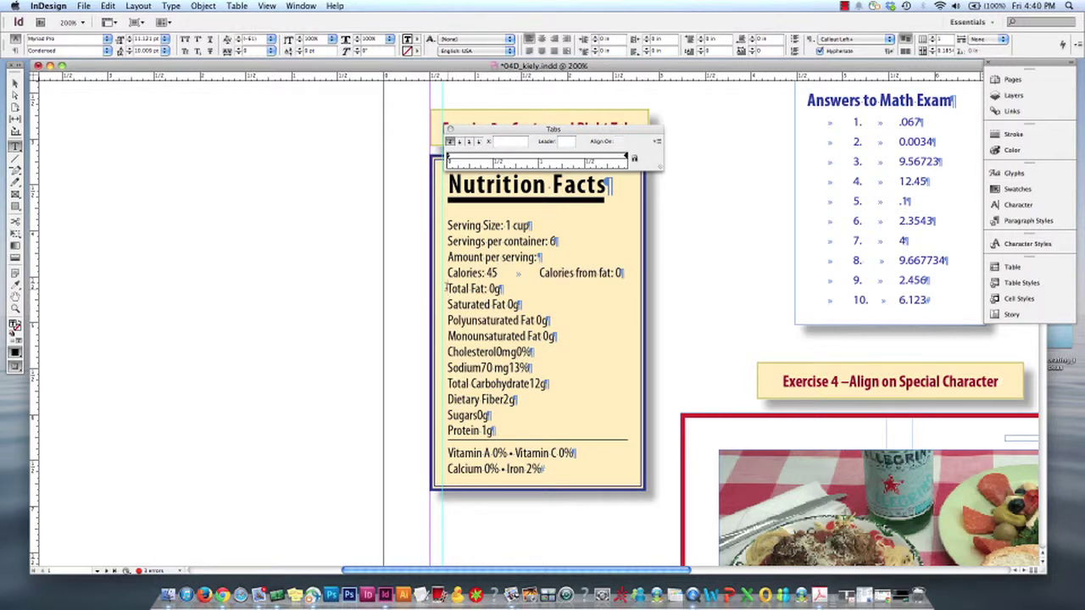
key(Tab)
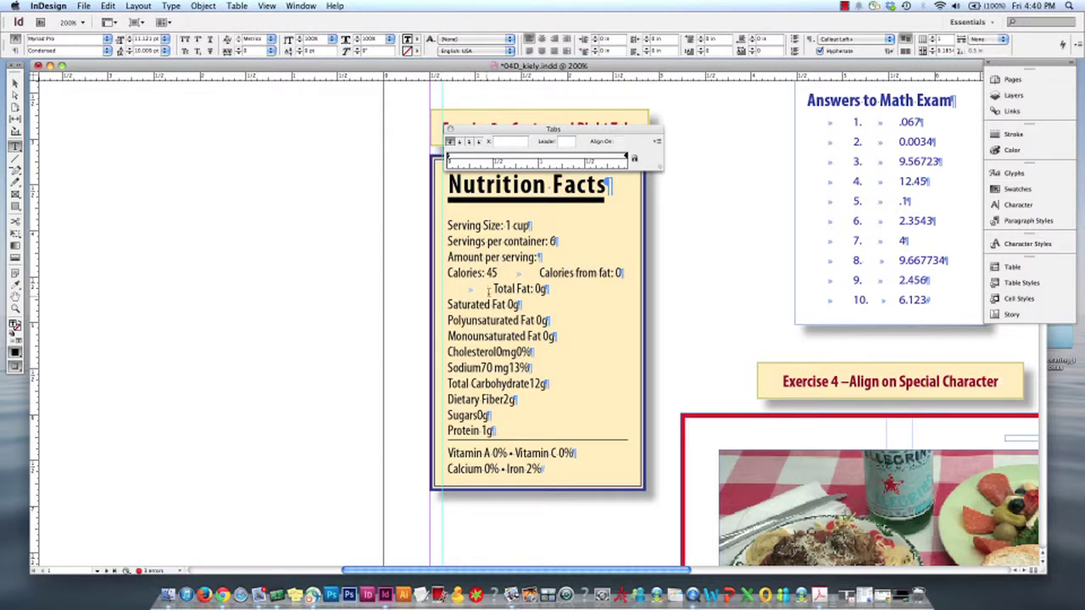
drag(448, 289, 539, 273)
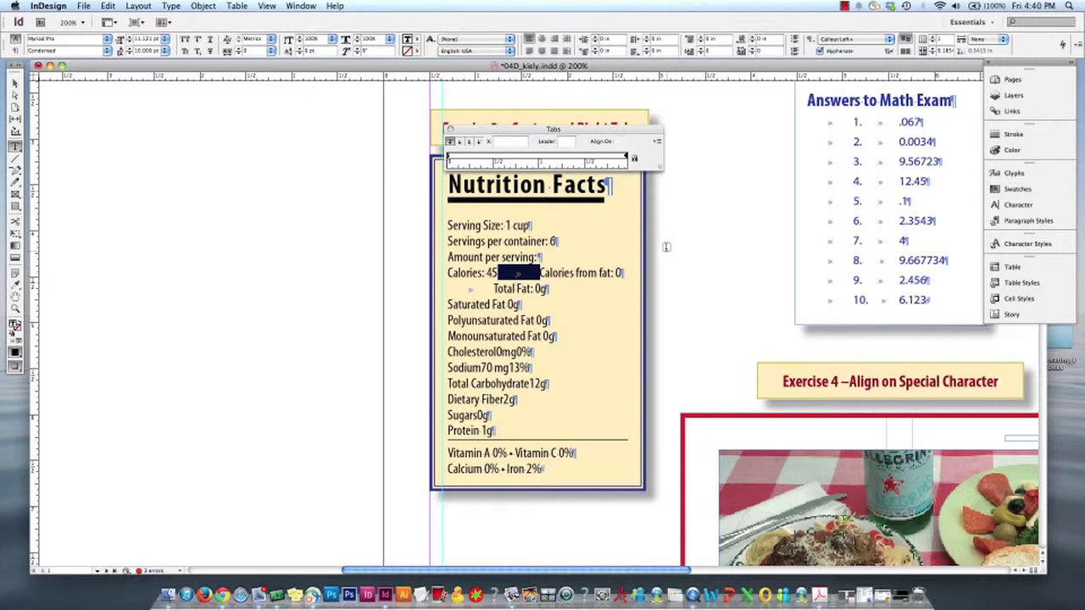
- Indent the Saturated, Polyunsaturated and Monounsaturated Fat lines with a leading tab each
click(495, 290)
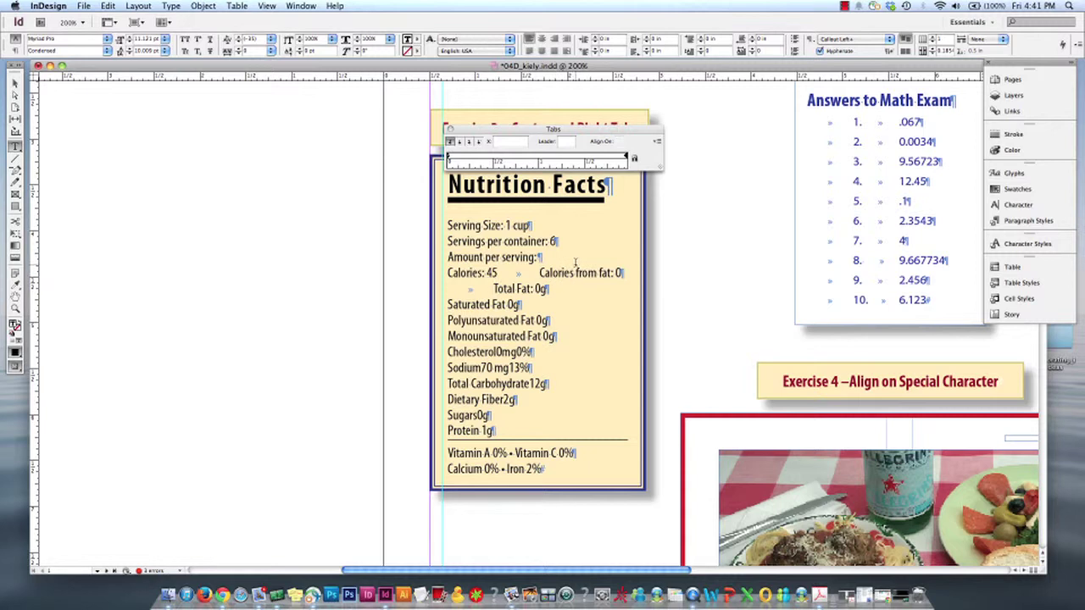
click(452, 303)
key(Tab)
click(452, 319)
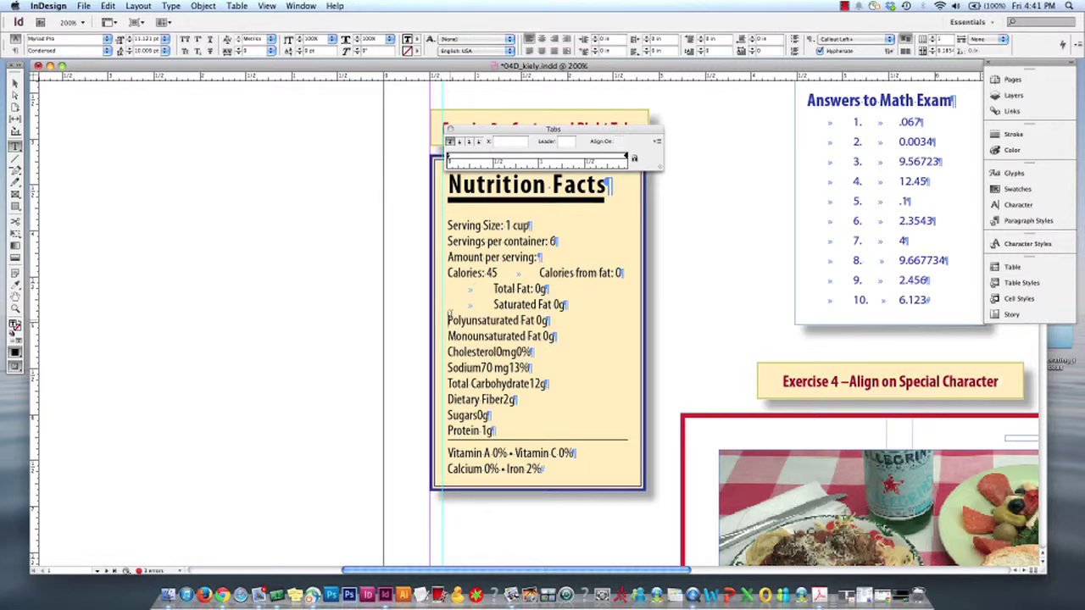
key(Tab)
click(448, 335)
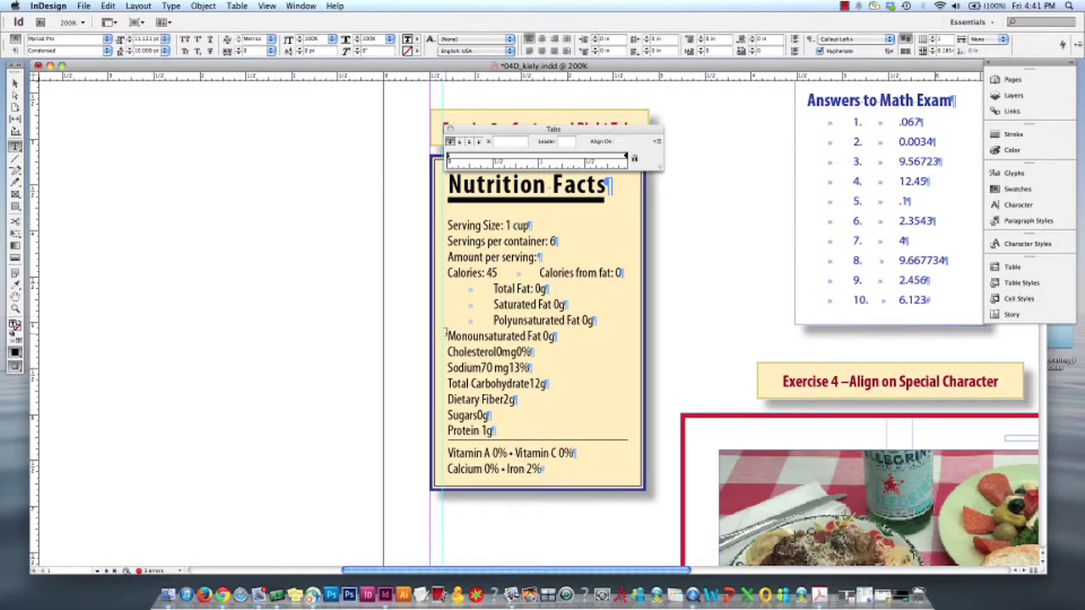
key(Tab)
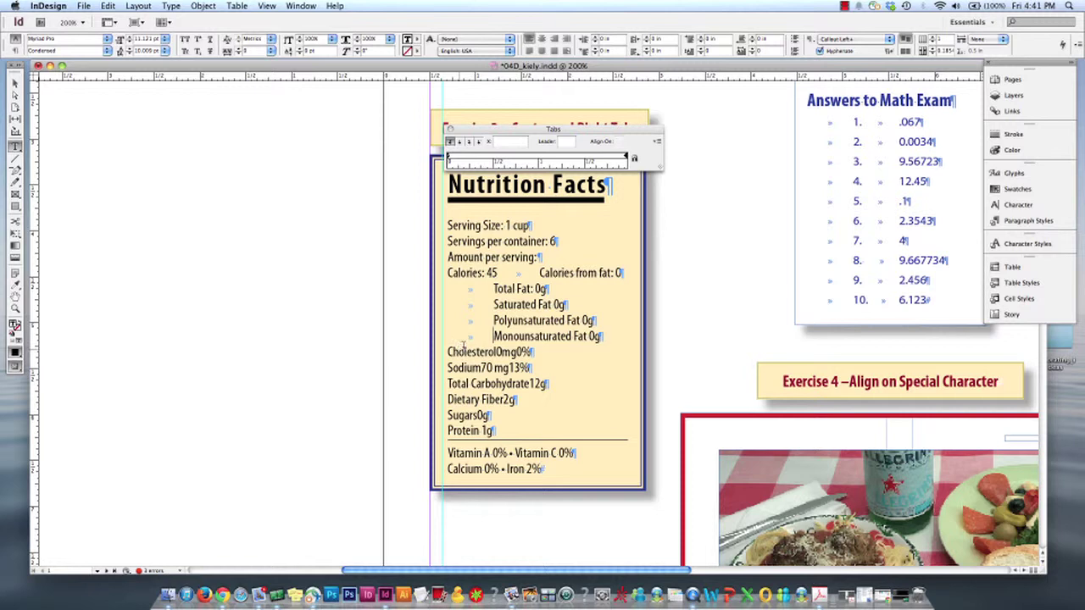
- Separate Cholesterol, 0mg, 0% and Sodium, 70mg, 13% with tabs
click(497, 351)
key(Tab)
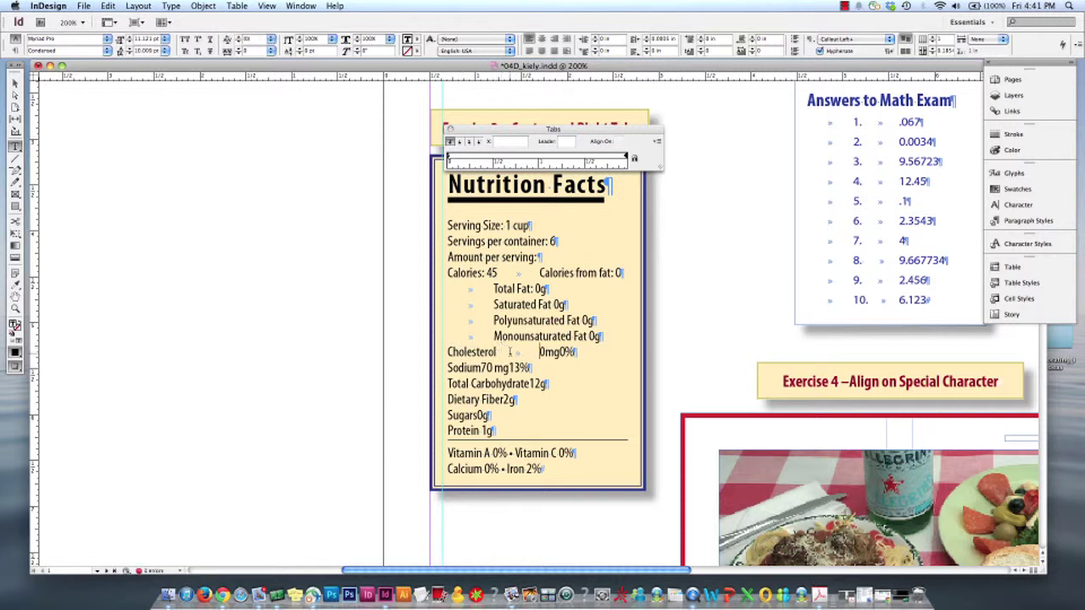
key(Right)
key(Right)
key(Right)
key(Tab)
click(446, 368)
click(481, 368)
key(Tab)
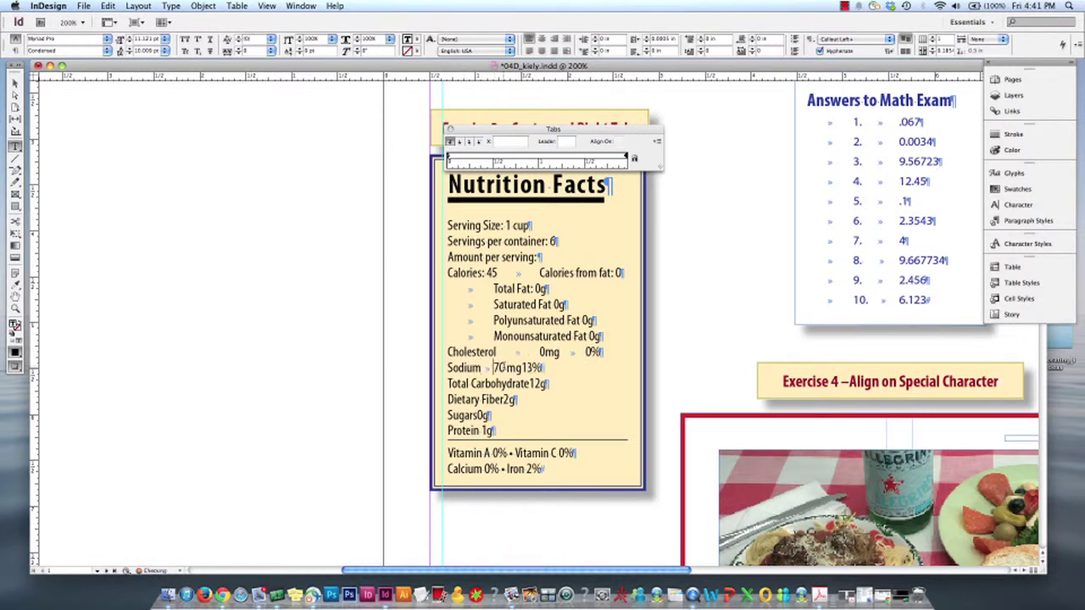
click(521, 368)
key(Tab)
- Insert tabs before the amounts on Total Carbohydrate, Dietary Fiber, Sugars and Protein lines
click(529, 383)
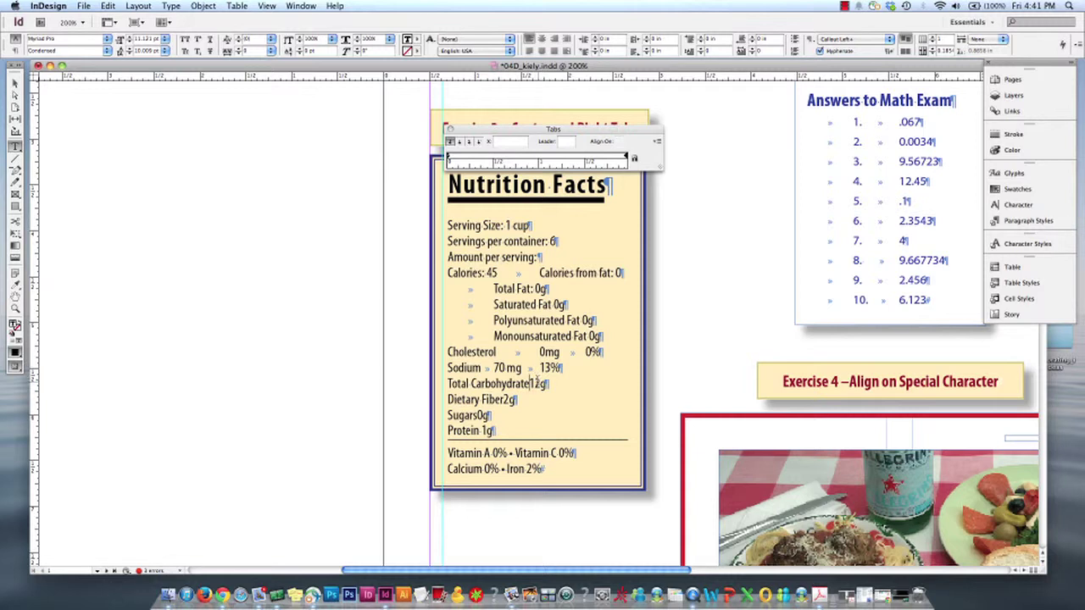
key(Tab)
click(515, 399)
key(Tab)
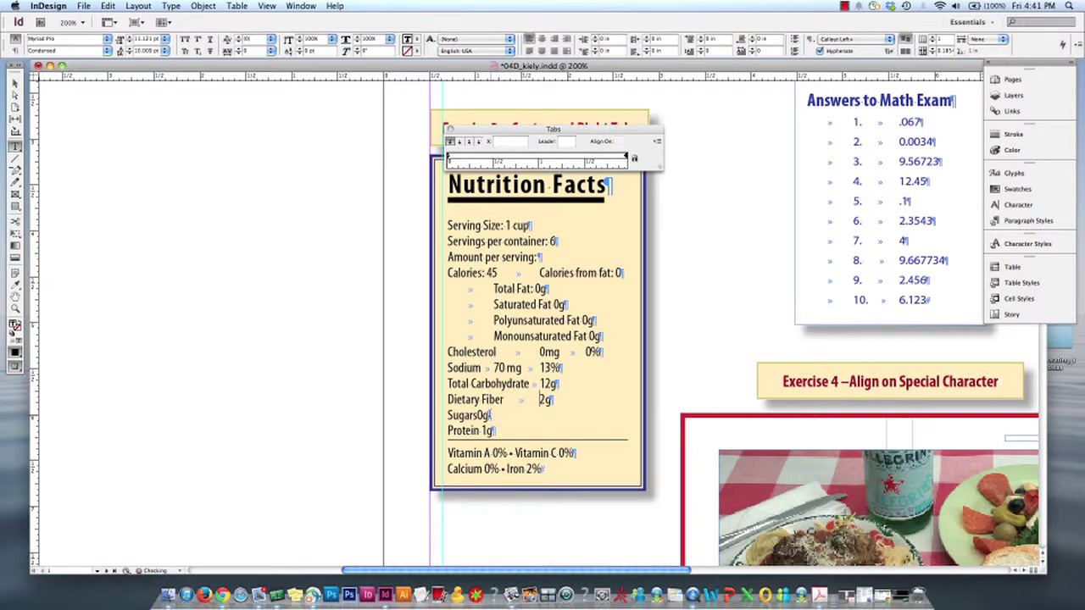
click(478, 415)
key(Tab)
click(480, 431)
key(Tab)
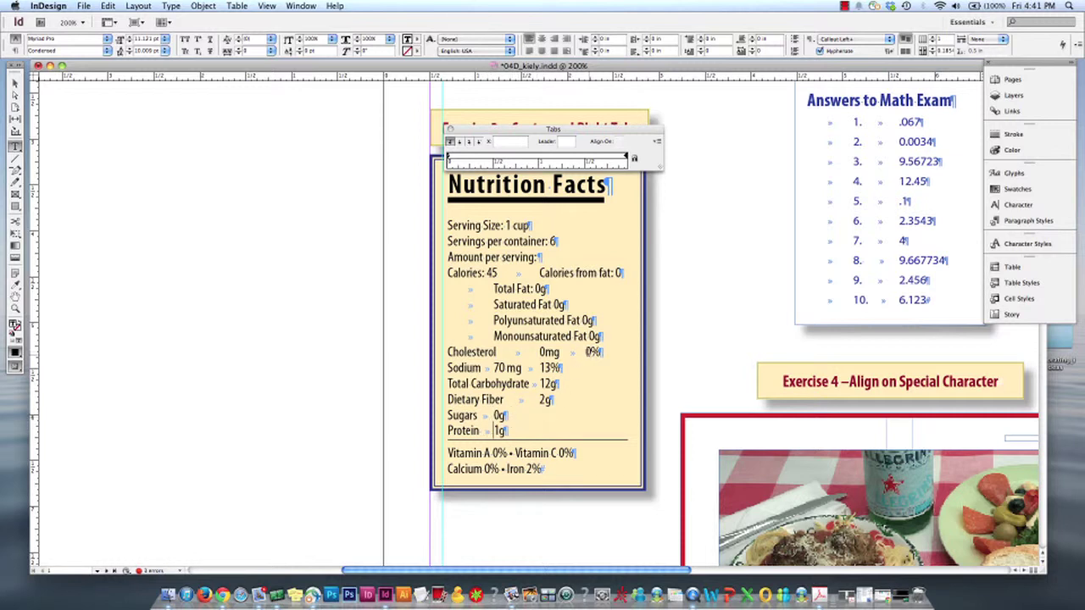
- Select the tab before 'Calories from fat: 0' and add a right-justified tab stop near the right edge
double_click(462, 416)
drag(498, 416, 507, 415)
double_click(501, 415)
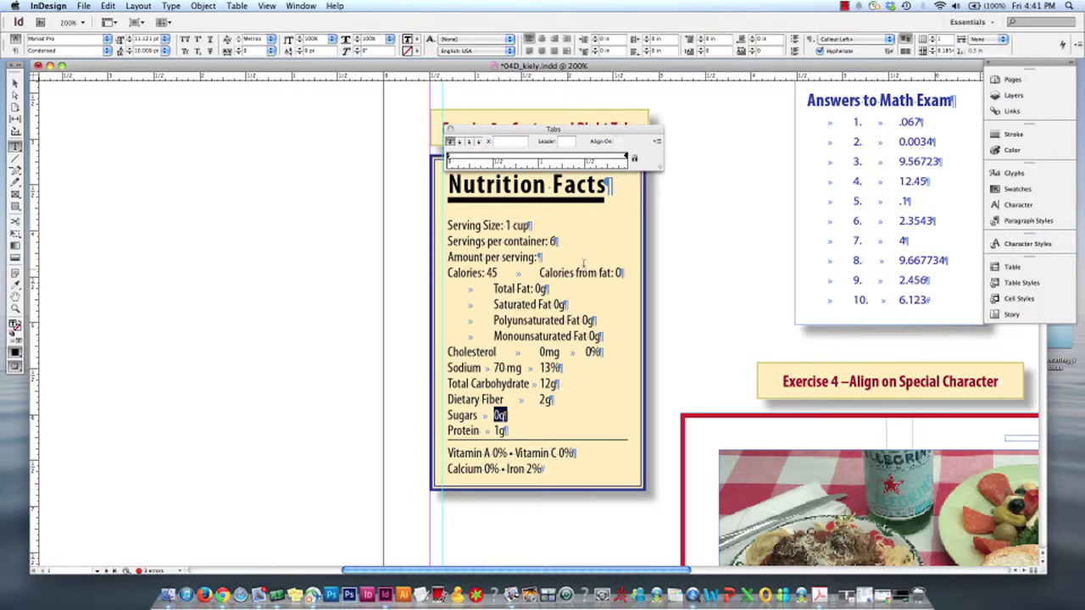
click(537, 272)
double_click(514, 273)
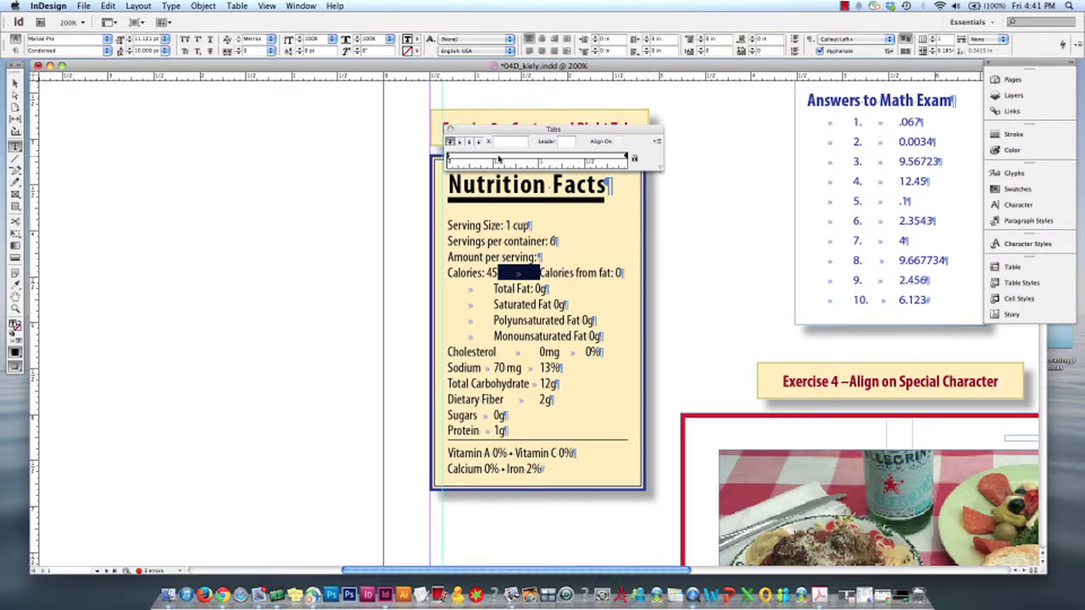
click(469, 142)
drag(620, 157, 622, 160)
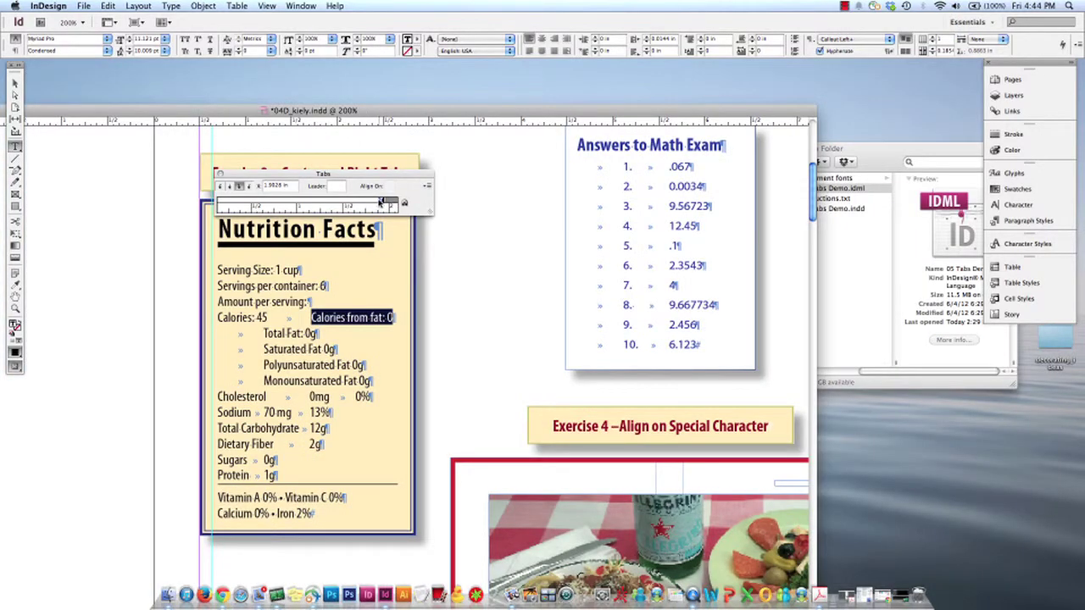
- Set the 'Calories from fat' tab stop position to 1.5in in the X field
drag(378, 204, 382, 203)
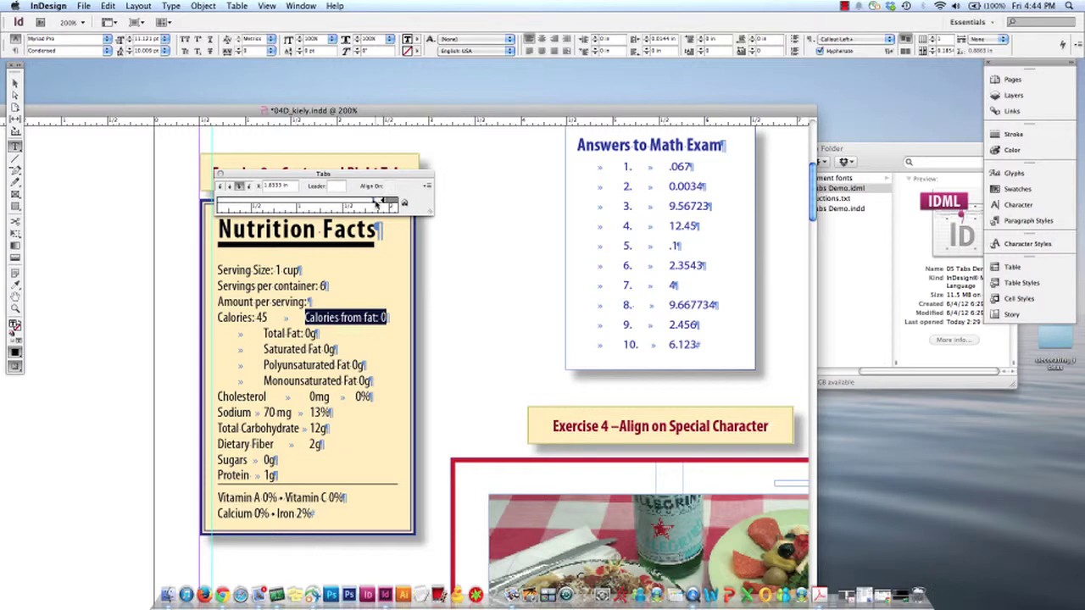
drag(375, 203, 385, 201)
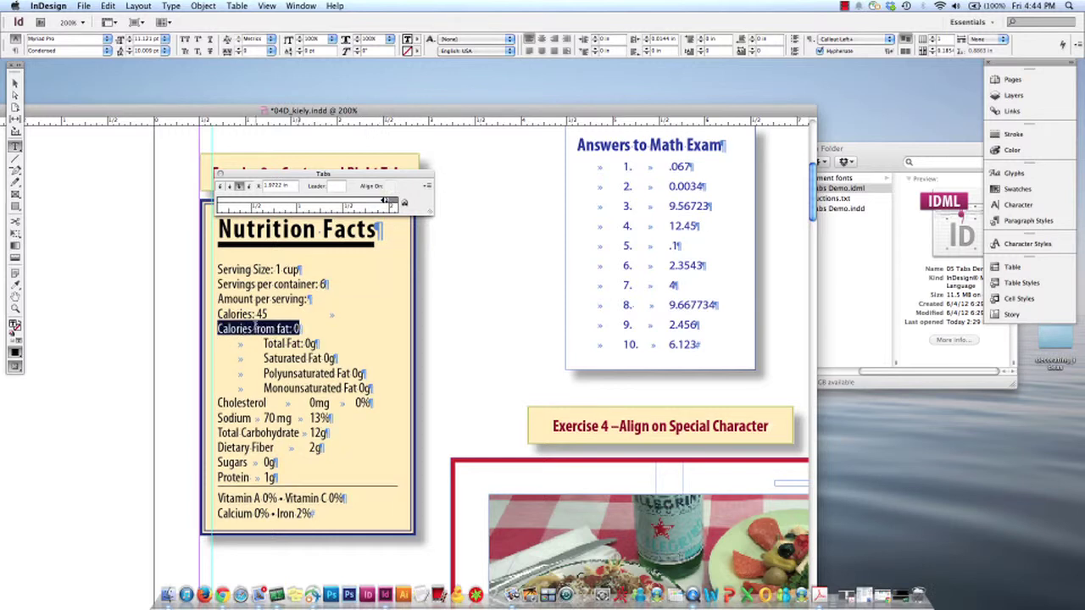
drag(387, 203, 398, 198)
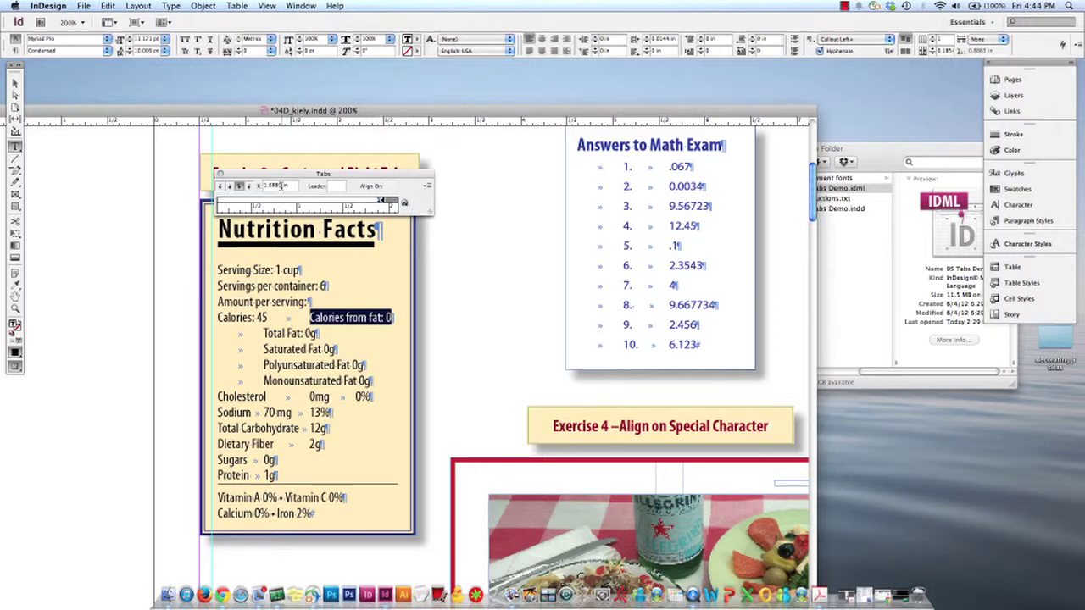
click(283, 186)
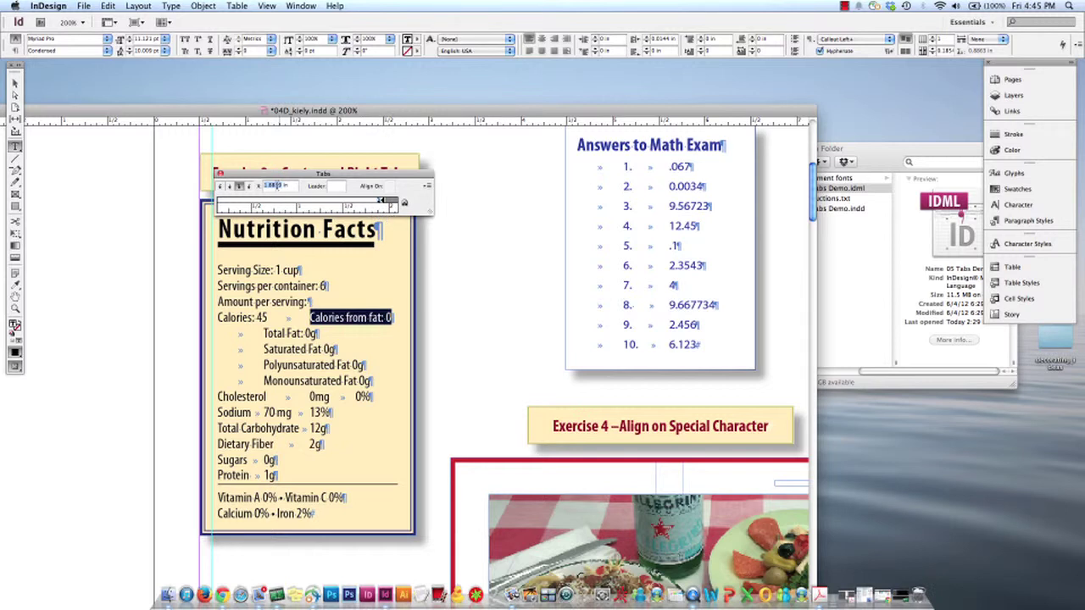
click(276, 186)
text(1.5in)
key(Return)
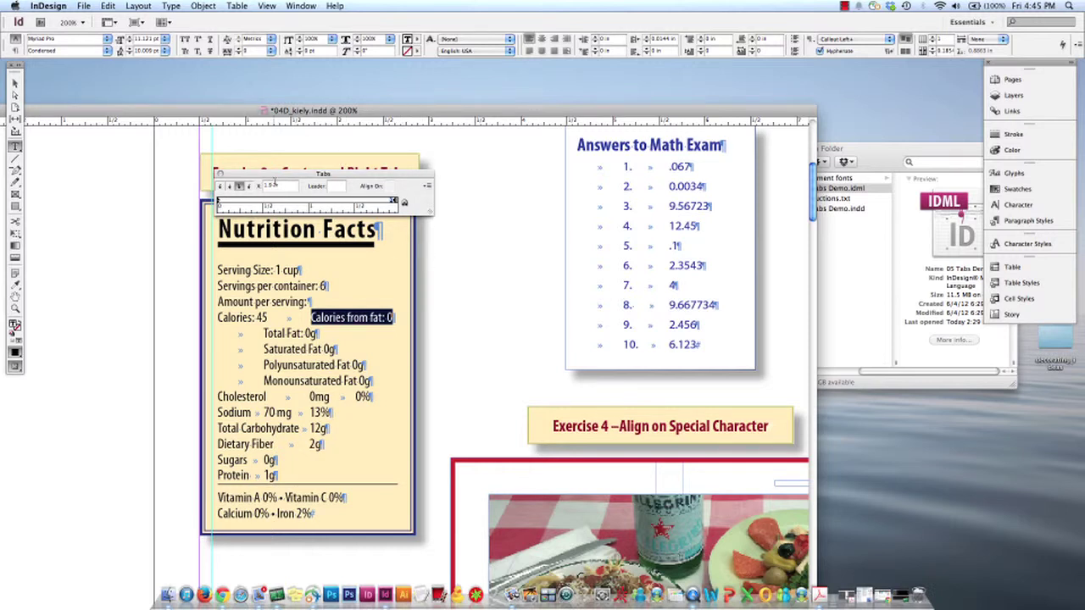
- Select the 'Calories from fat: 0' text and nearby fat lines to check the new alignment
click(272, 185)
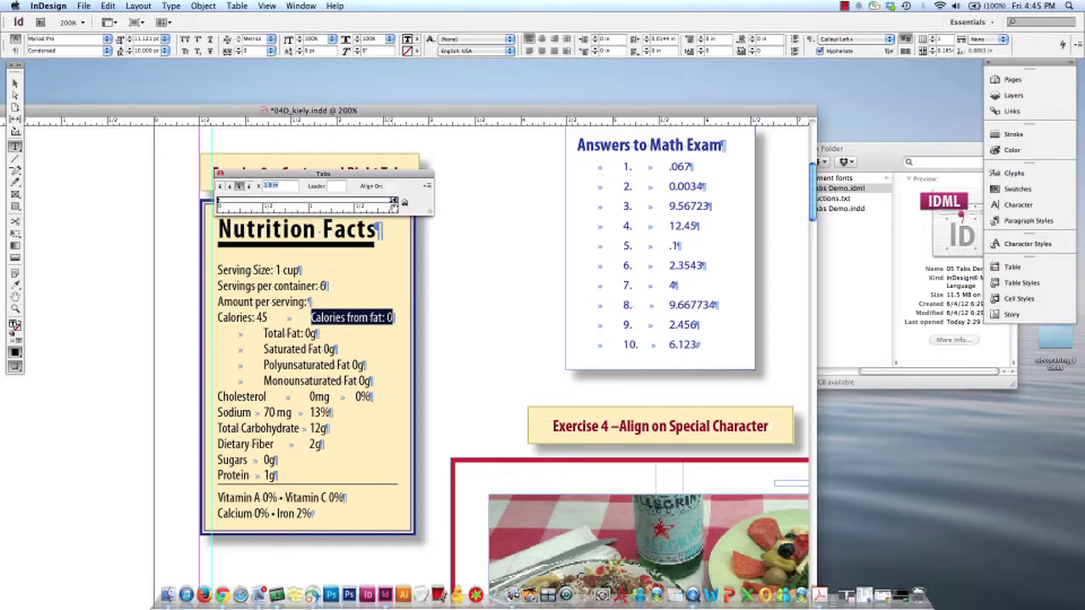
drag(296, 320, 385, 317)
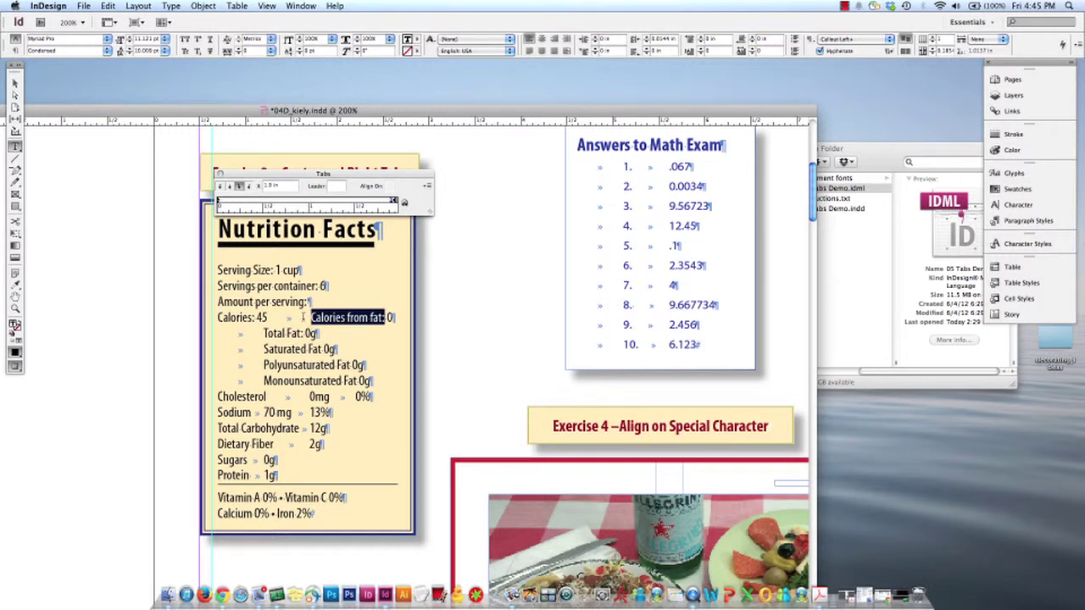
drag(302, 317, 400, 317)
click(398, 317)
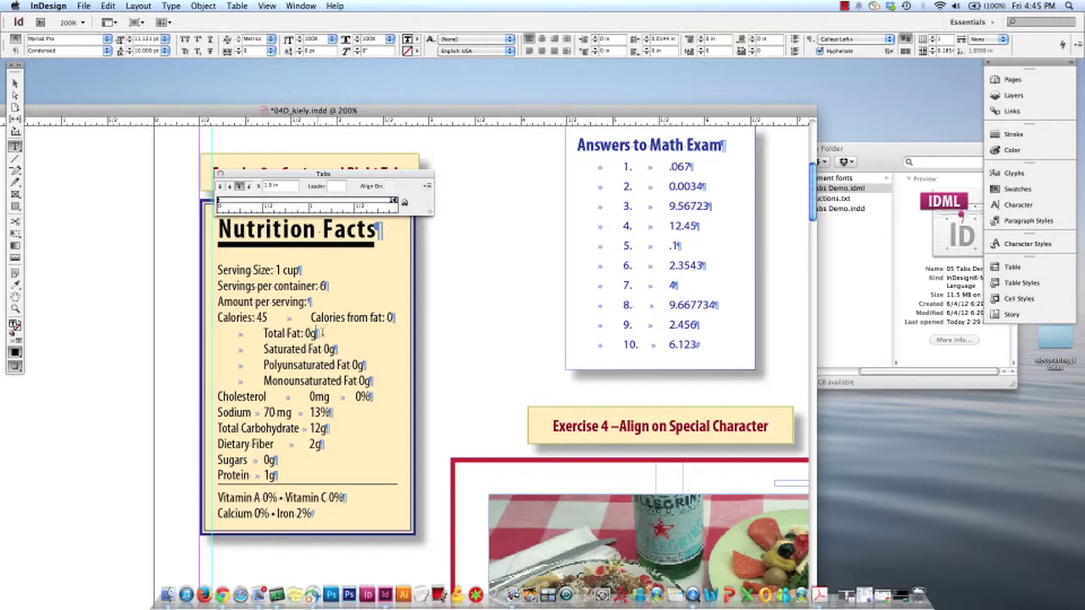
click(317, 334)
click(343, 350)
click(312, 317)
- Add a center-justified tab stop at 1 in for the Total Fat through Monounsaturated Fat lines
drag(262, 333, 380, 377)
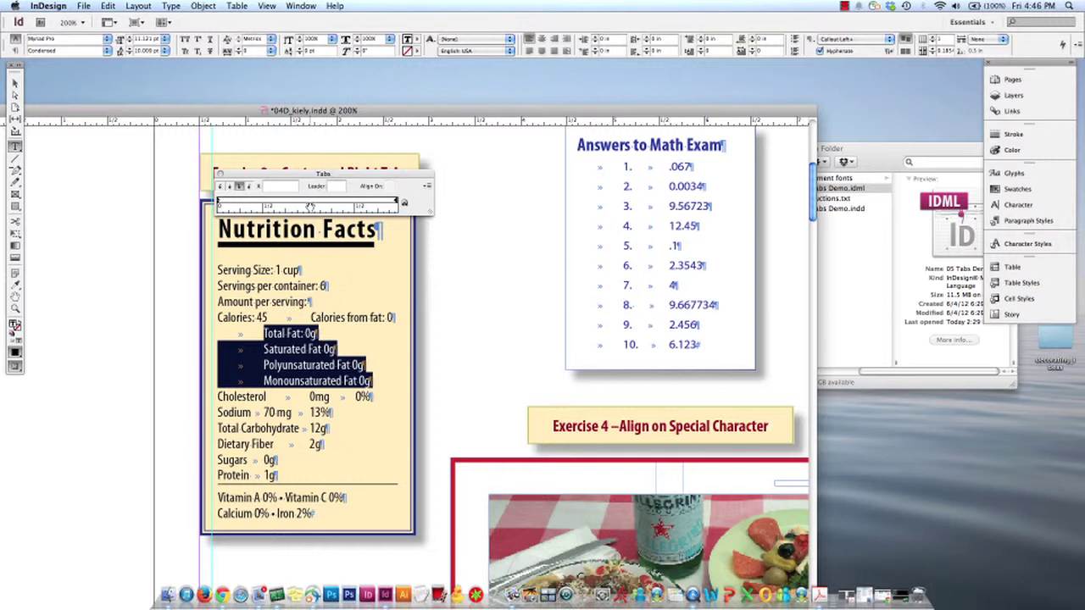
click(310, 203)
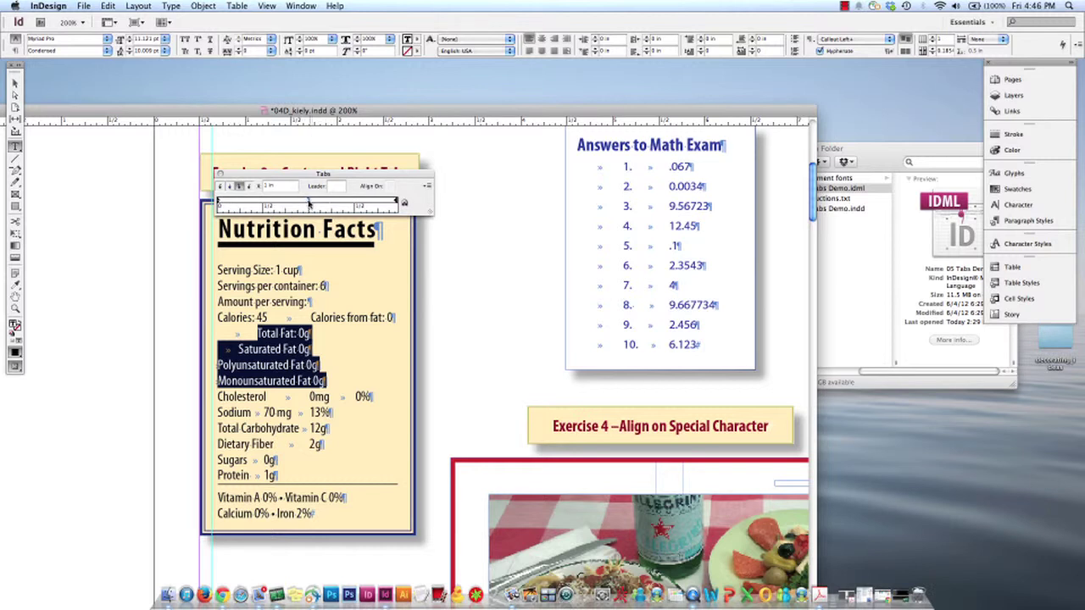
click(230, 186)
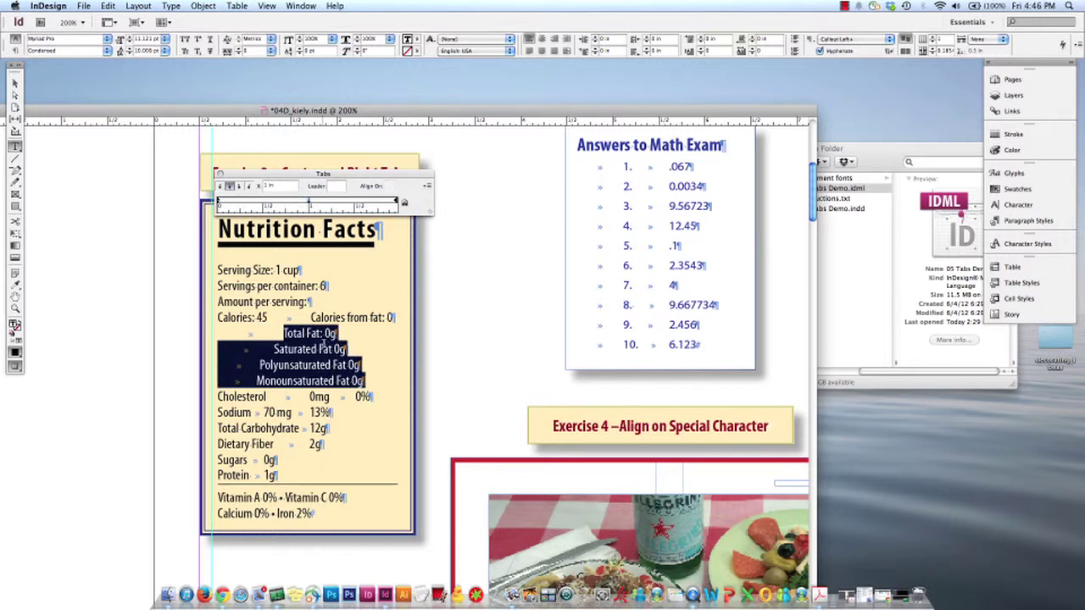
click(326, 349)
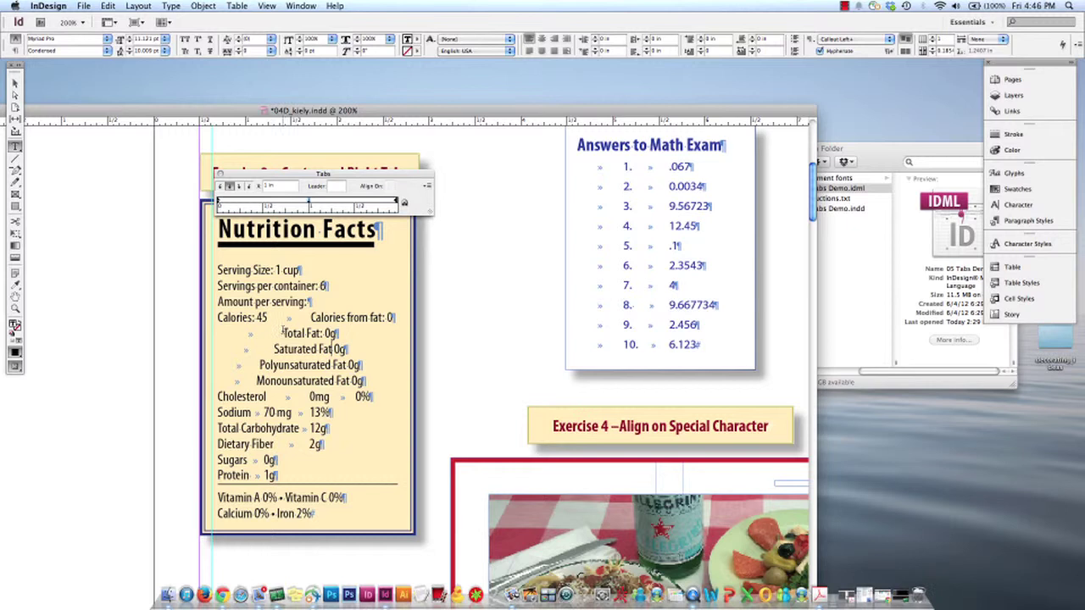
drag(282, 332, 381, 379)
click(357, 363)
- Add a right-justified tab stop at 1.9 in for the Cholesterol through Protein lines
drag(275, 475, 190, 398)
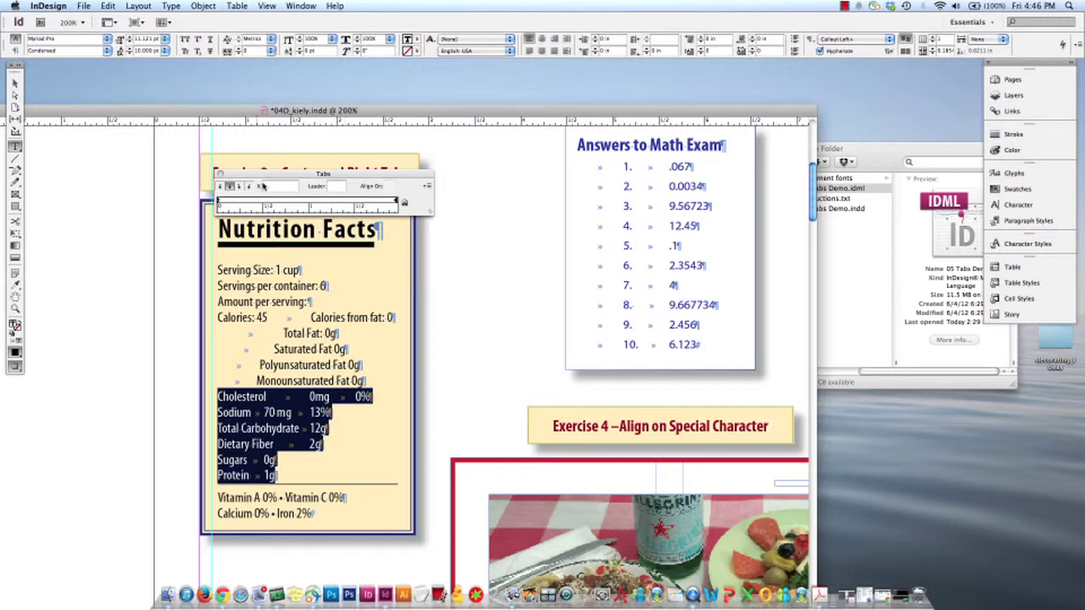
drag(288, 205, 291, 204)
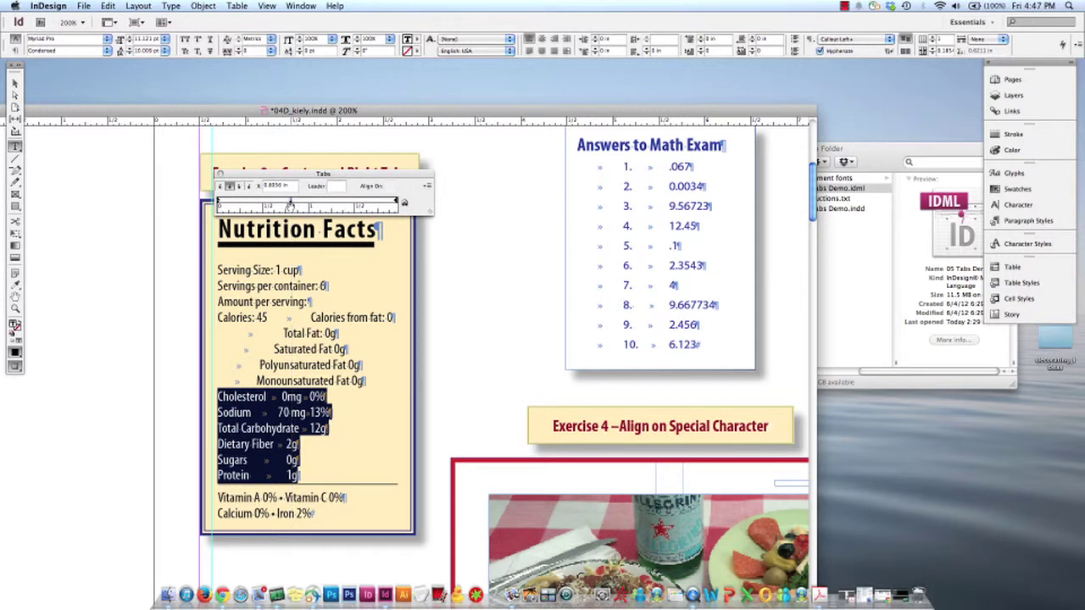
click(240, 186)
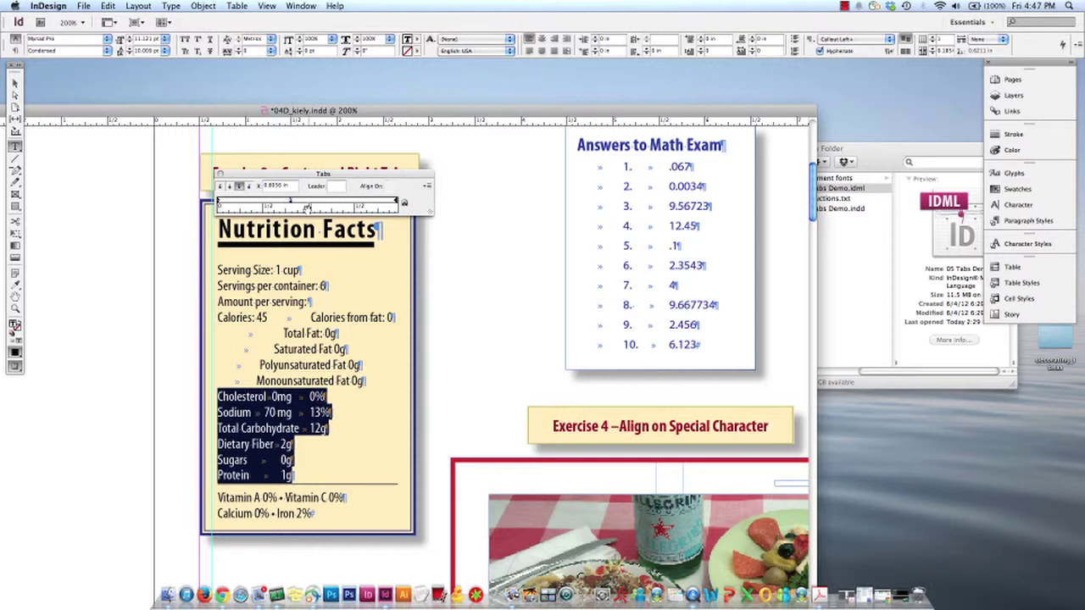
drag(327, 200, 391, 203)
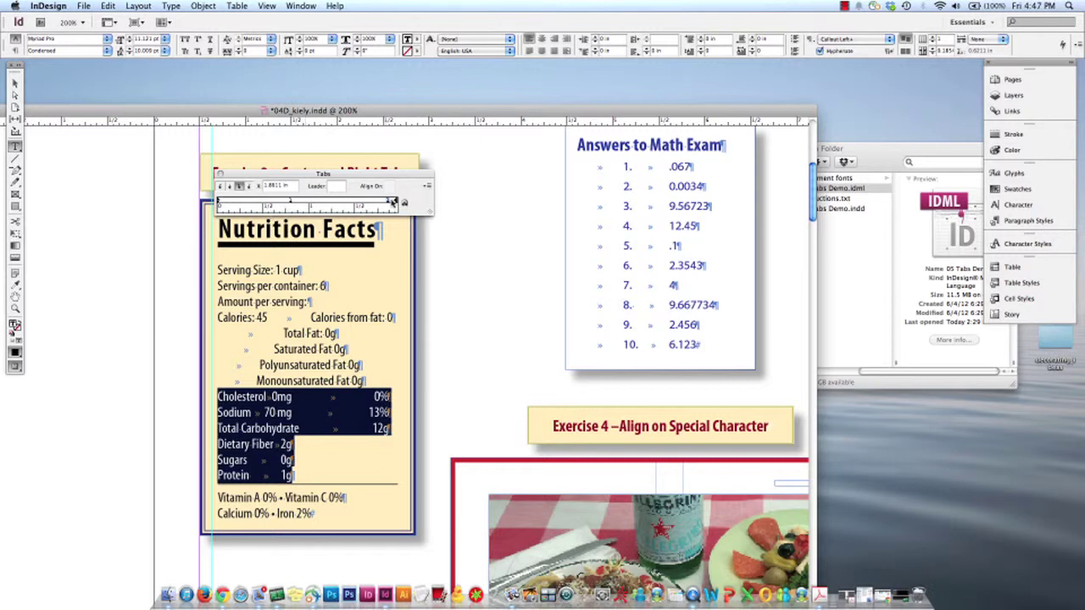
click(280, 185)
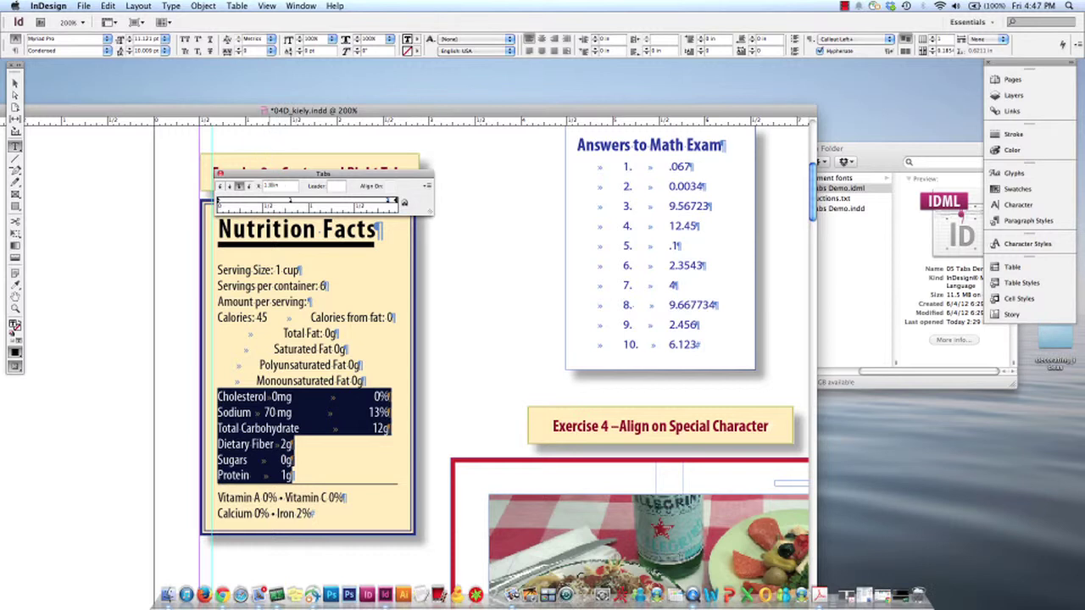
text(1.9)
key(Return)
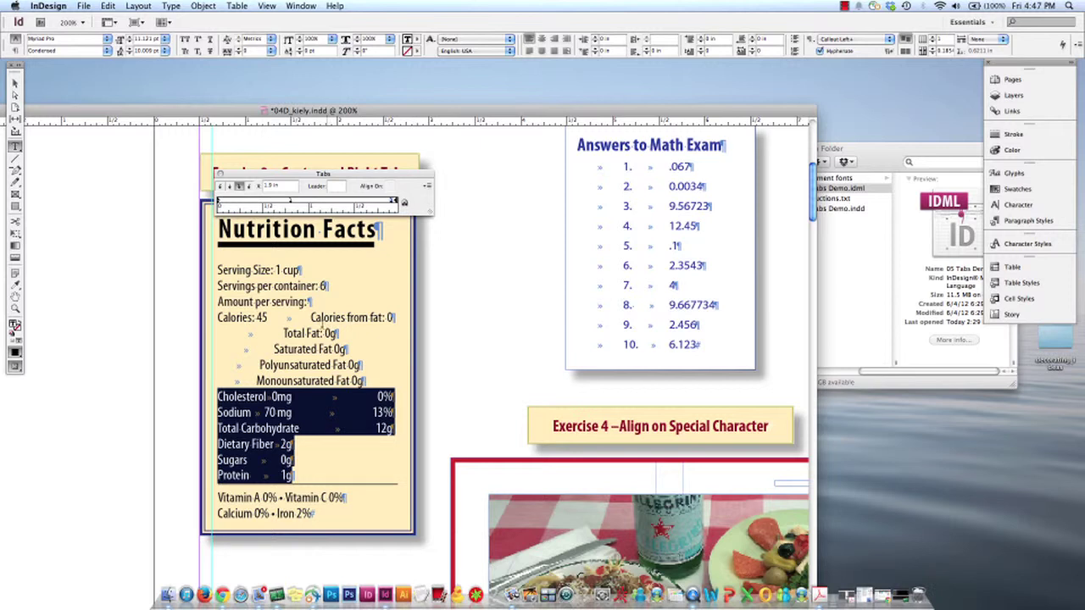
drag(310, 317, 404, 314)
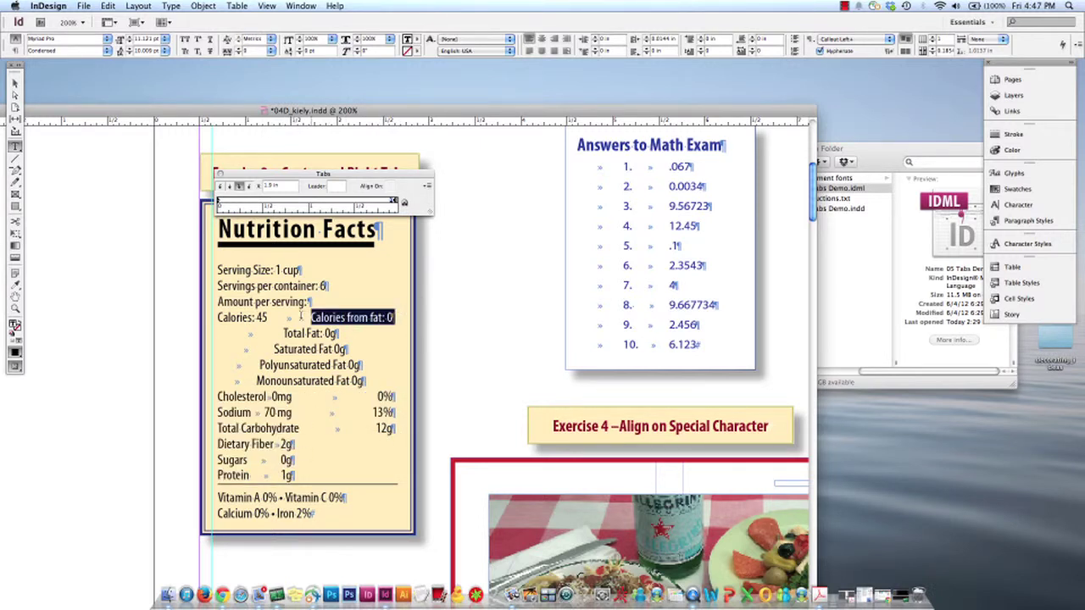
- Slide the Cholesterol–Protein amounts tab stop to about 1.2 in so 0mg, 70mg, 12g, 2g, 0g and 1g align
drag(218, 396, 320, 472)
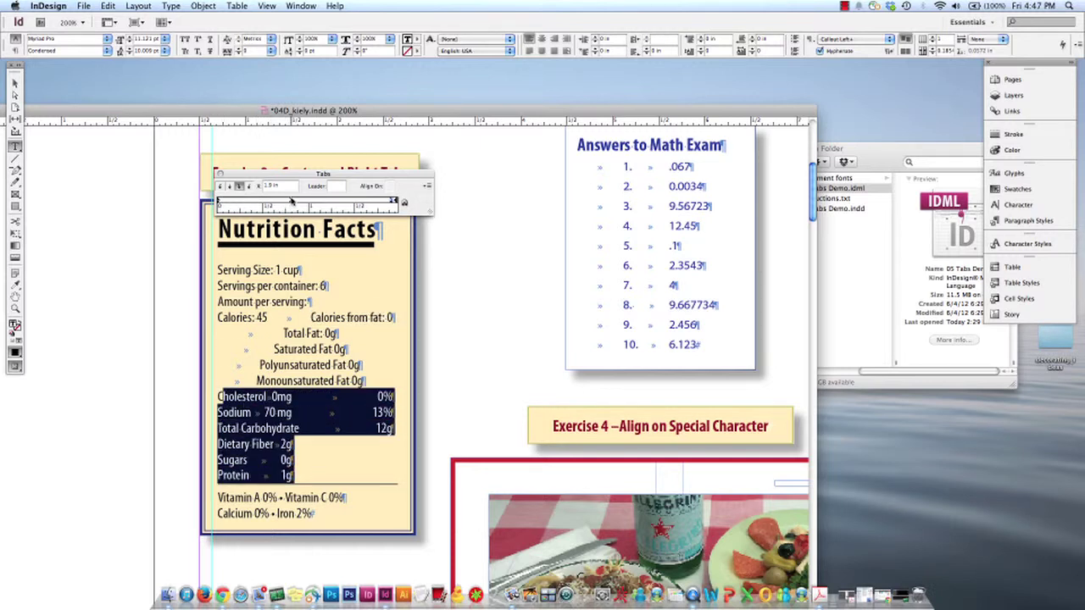
drag(291, 201, 310, 203)
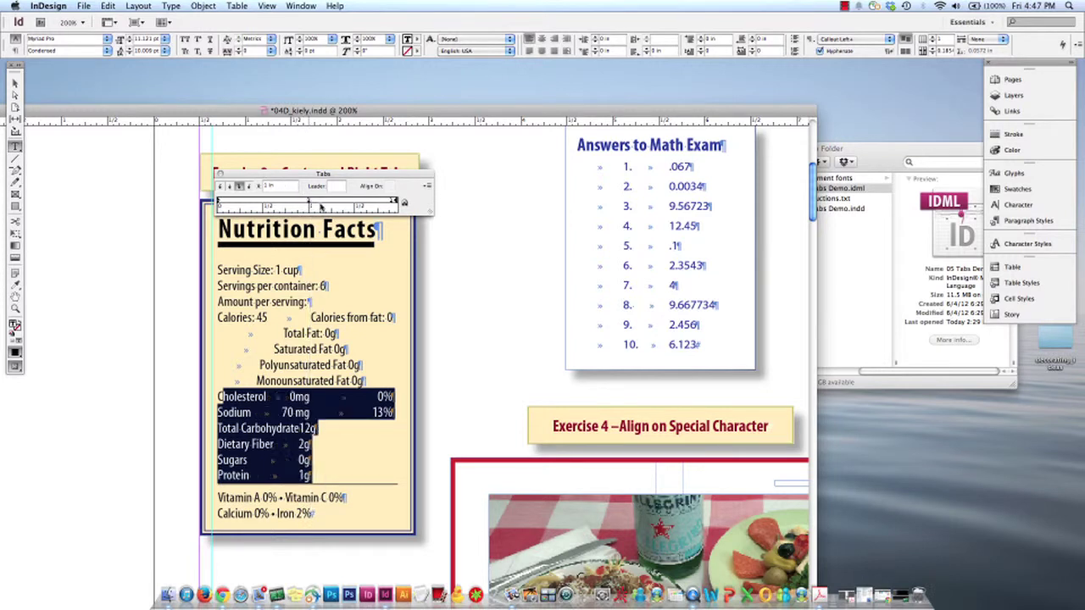
click(329, 439)
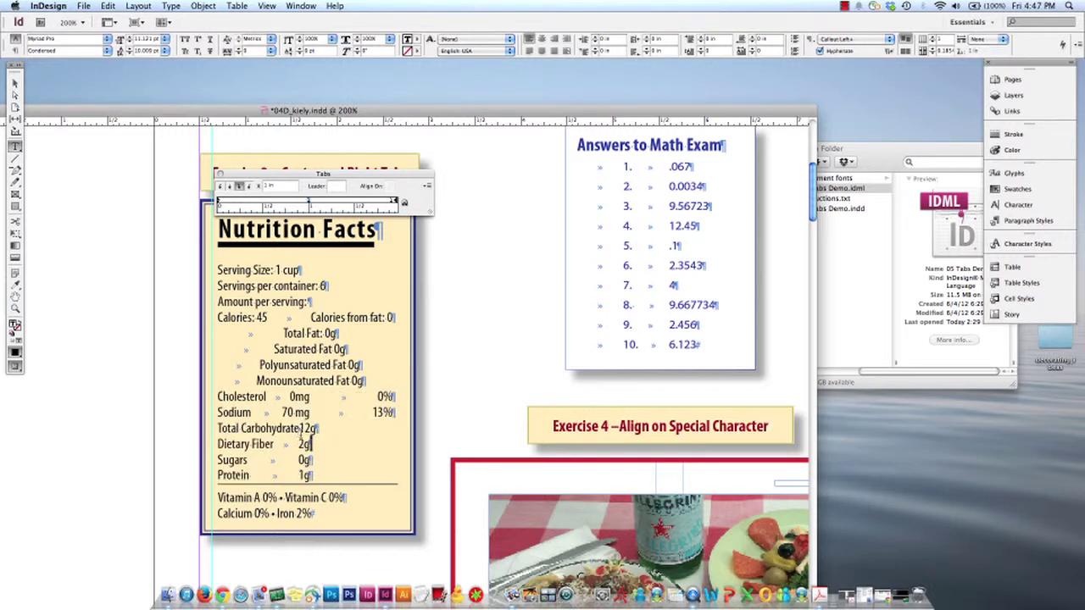
drag(311, 475, 187, 385)
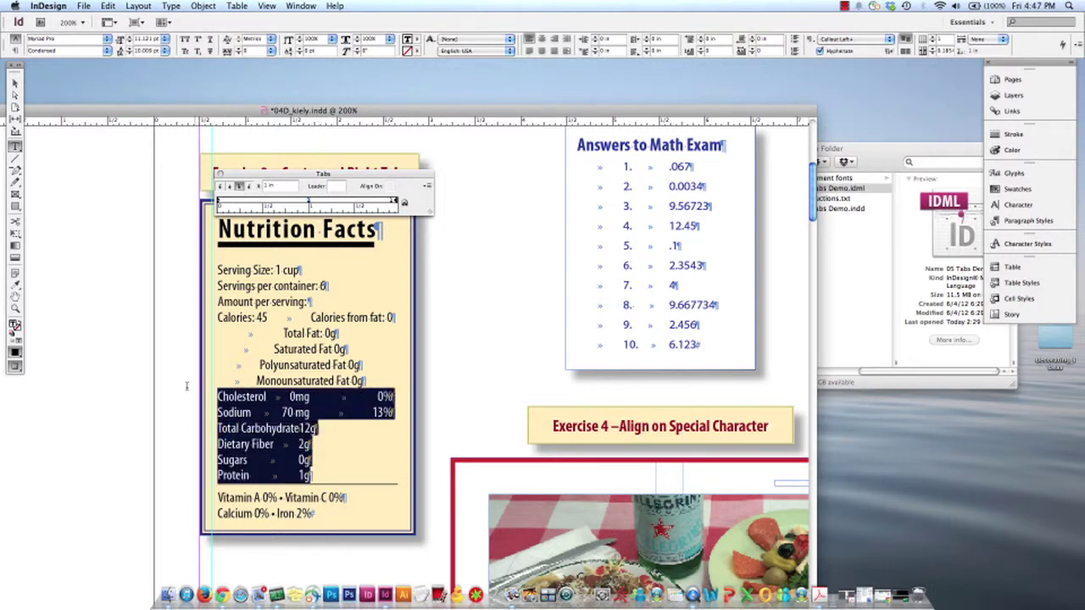
drag(309, 201, 319, 201)
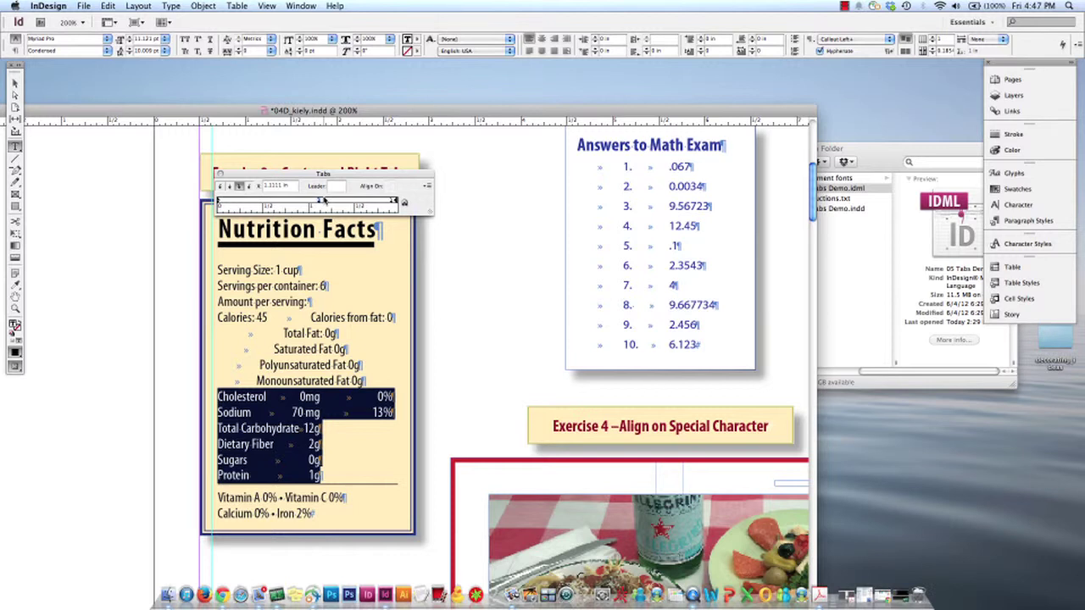
drag(318, 202, 326, 206)
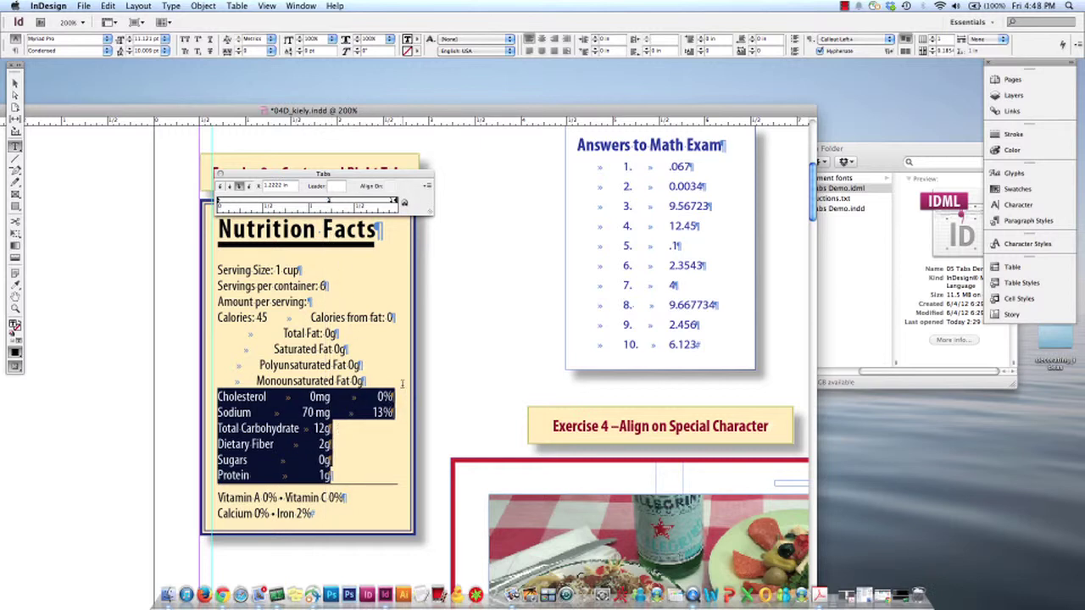
click(329, 429)
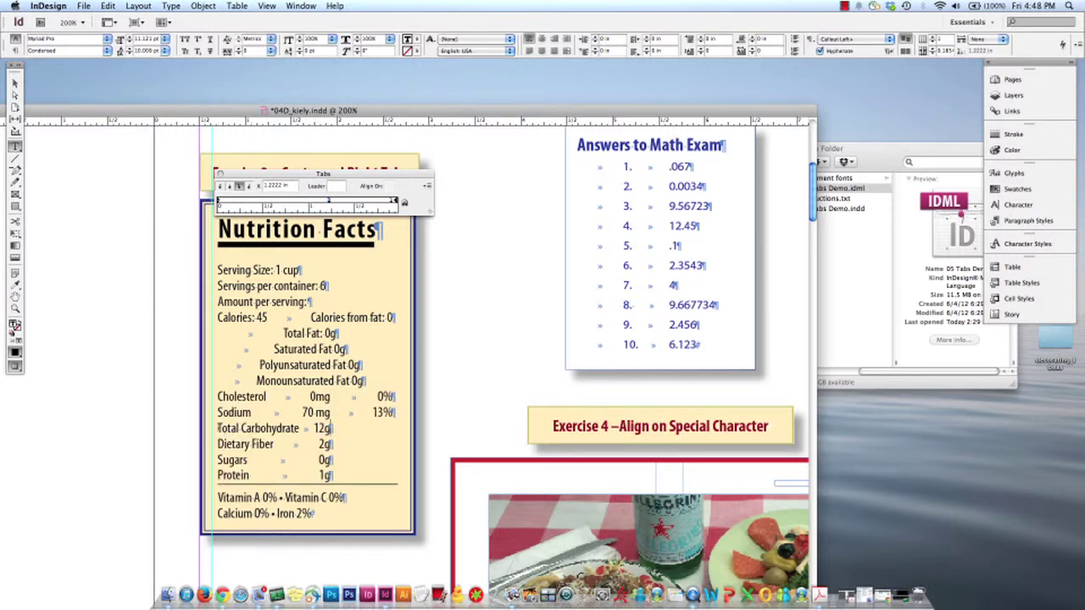
- Select the tab after 'Total Carbohydrate' to inspect its spacing
drag(218, 428, 298, 428)
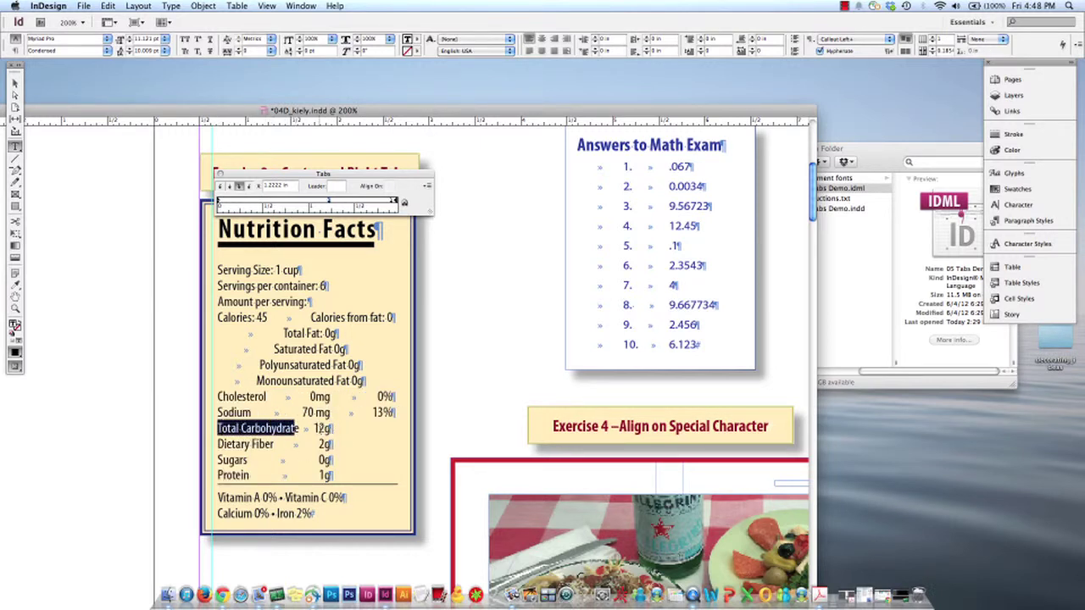
click(318, 428)
drag(314, 429, 298, 431)
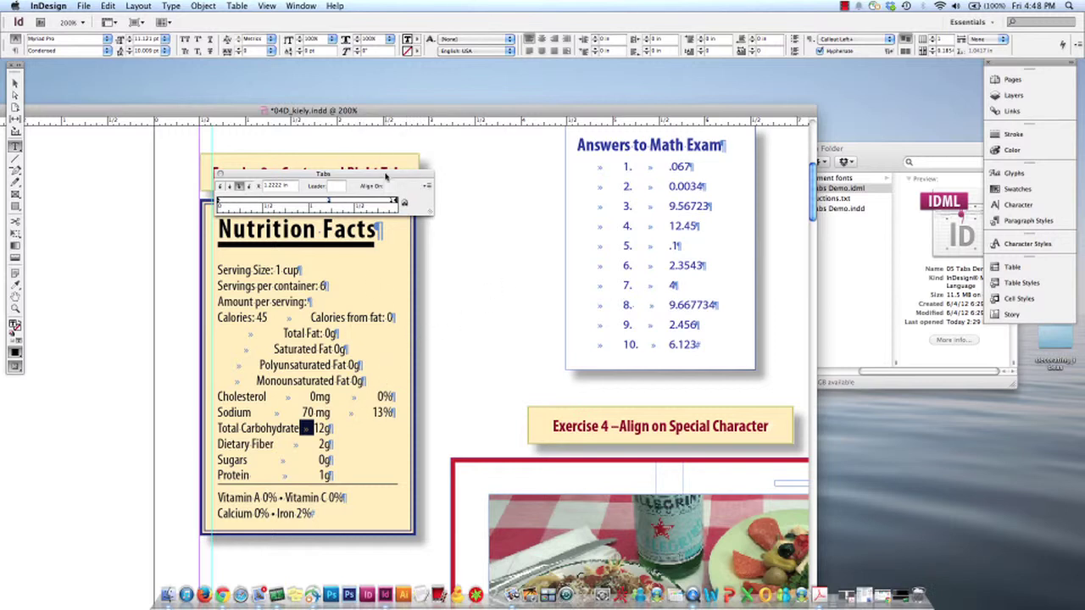
drag(389, 176, 389, 173)
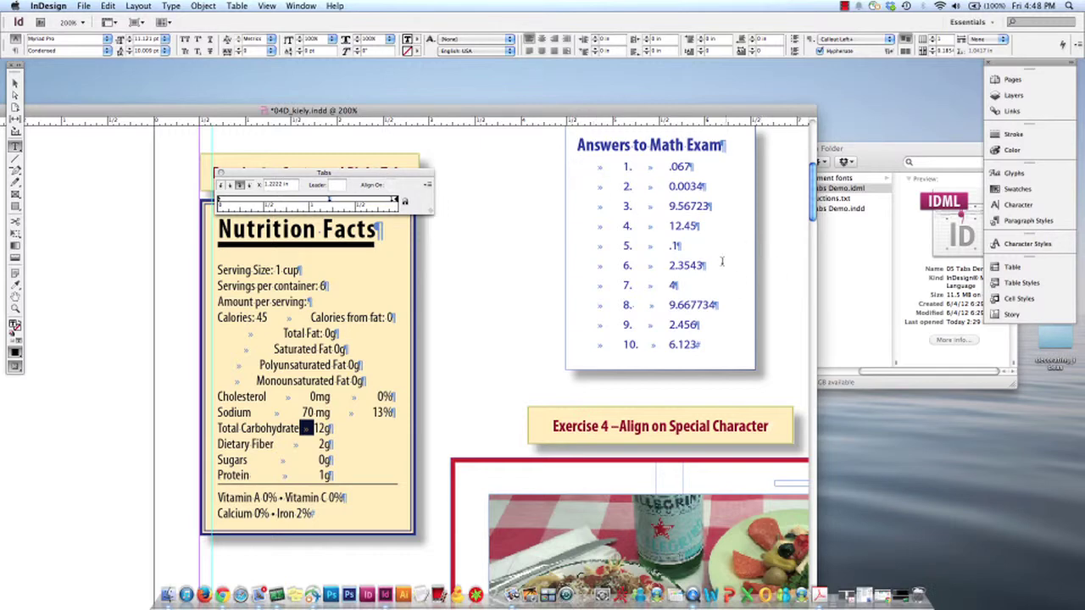
- Move the Tabs panel over the Answers to Math Exam frame and snap the ruler to it
drag(405, 174, 706, 195)
scroll(813, 195, up, 5)
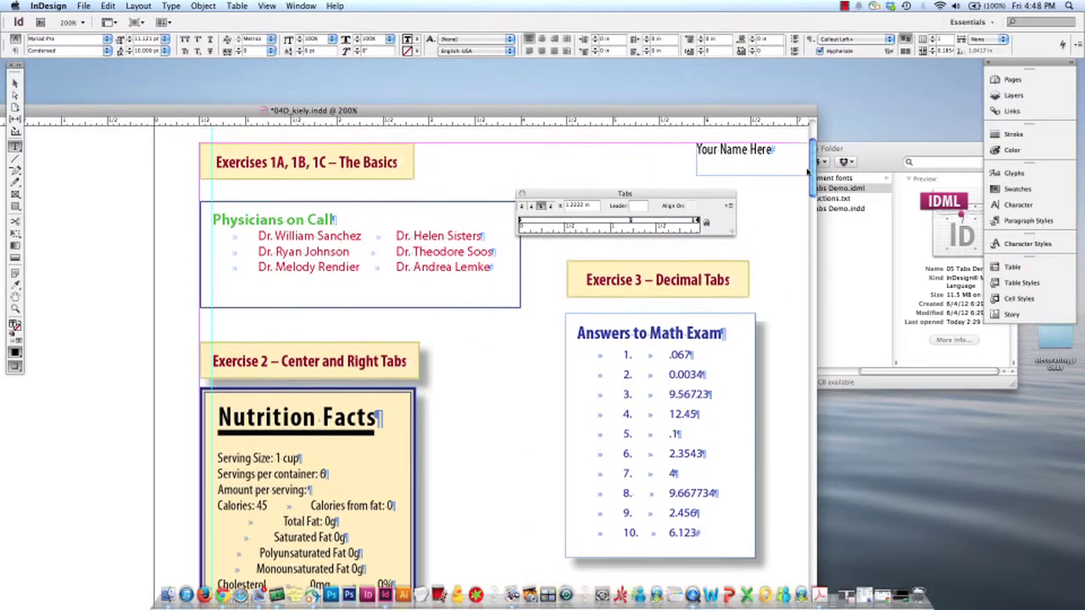
drag(665, 200, 710, 269)
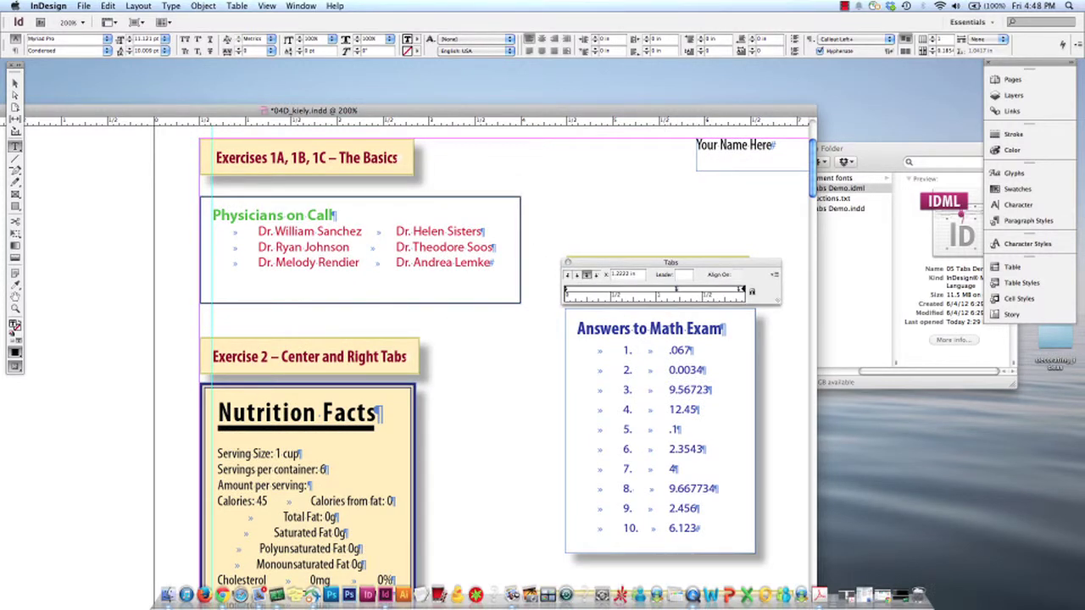
click(14, 83)
click(666, 324)
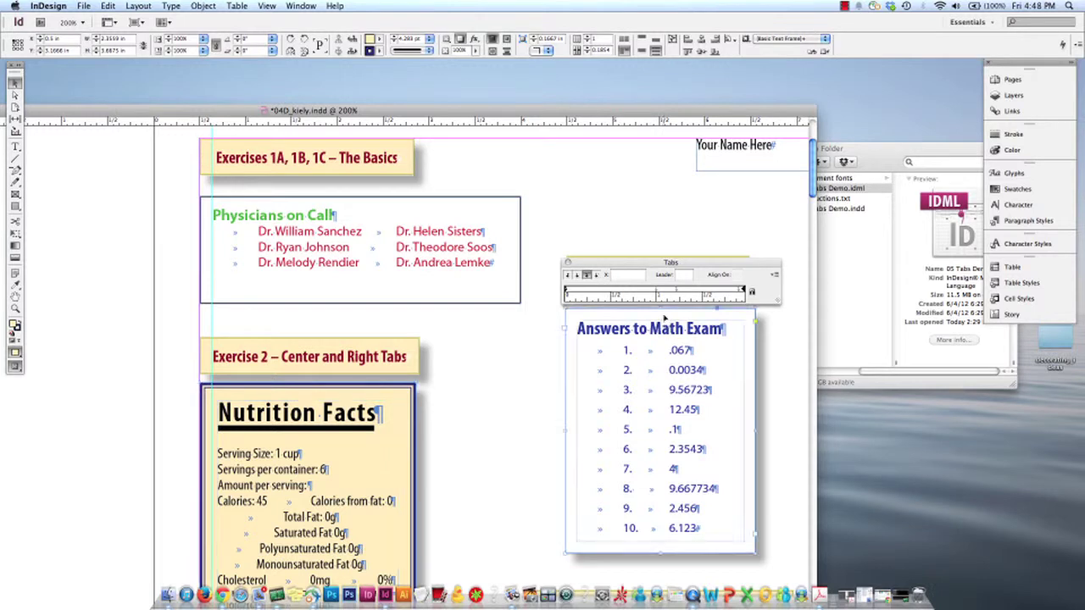
click(752, 292)
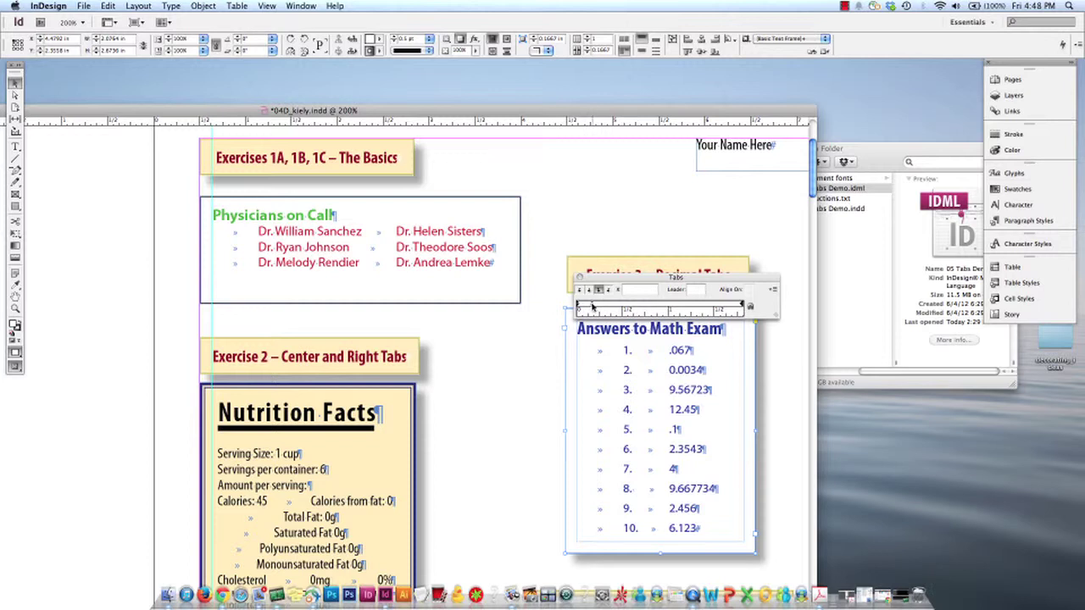
- Add a decimal tab stop near 0.29 in for the Math Exam question numbers
click(593, 306)
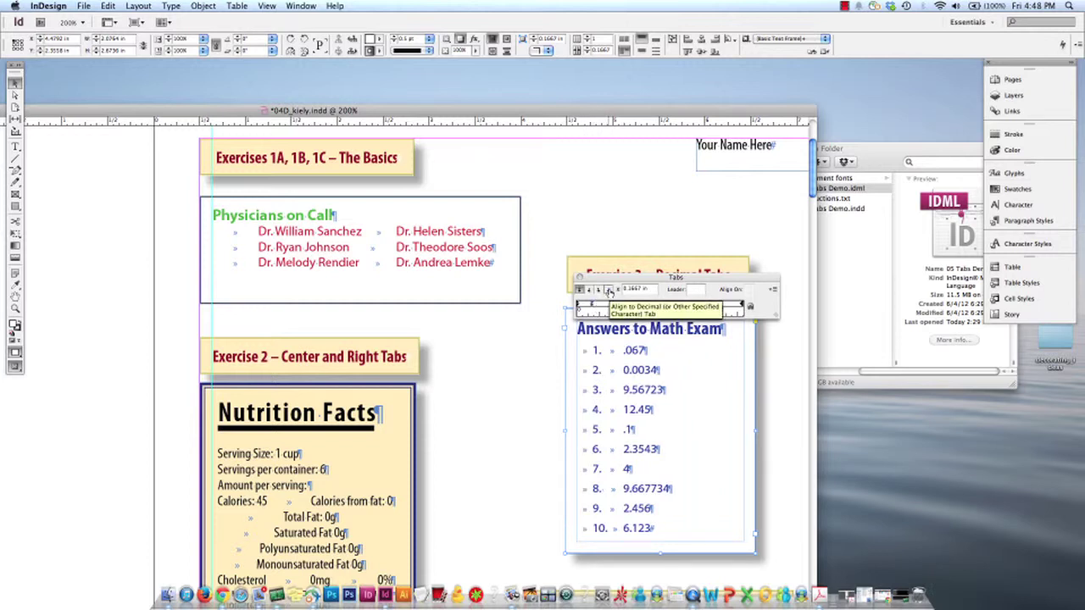
click(608, 291)
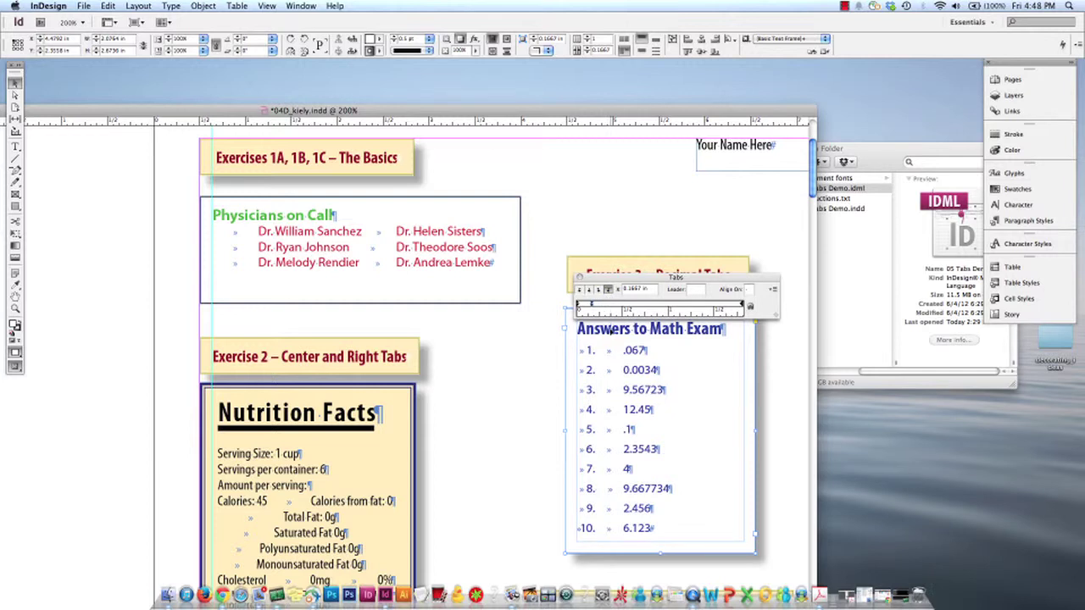
drag(592, 307, 623, 310)
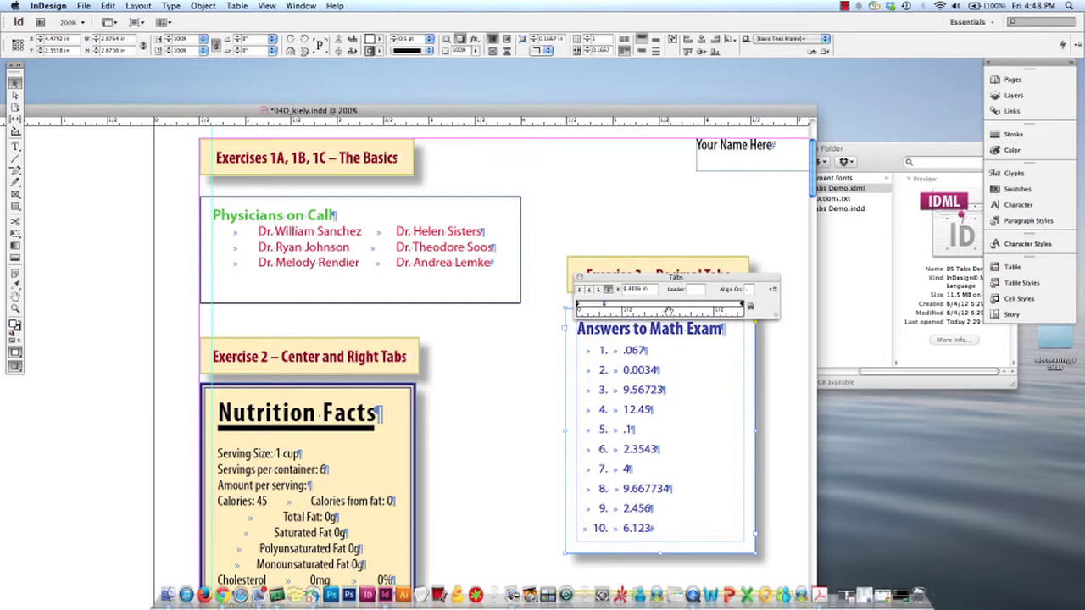
- Add a second decimal tab at about 1 in so the answers line up on their decimal points
click(663, 306)
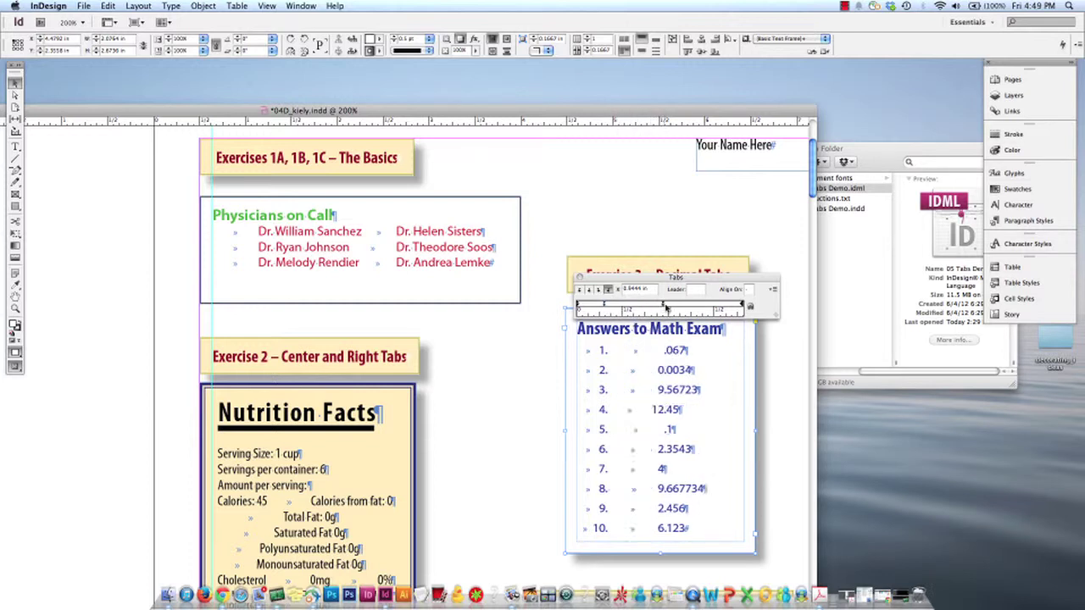
drag(666, 306, 670, 306)
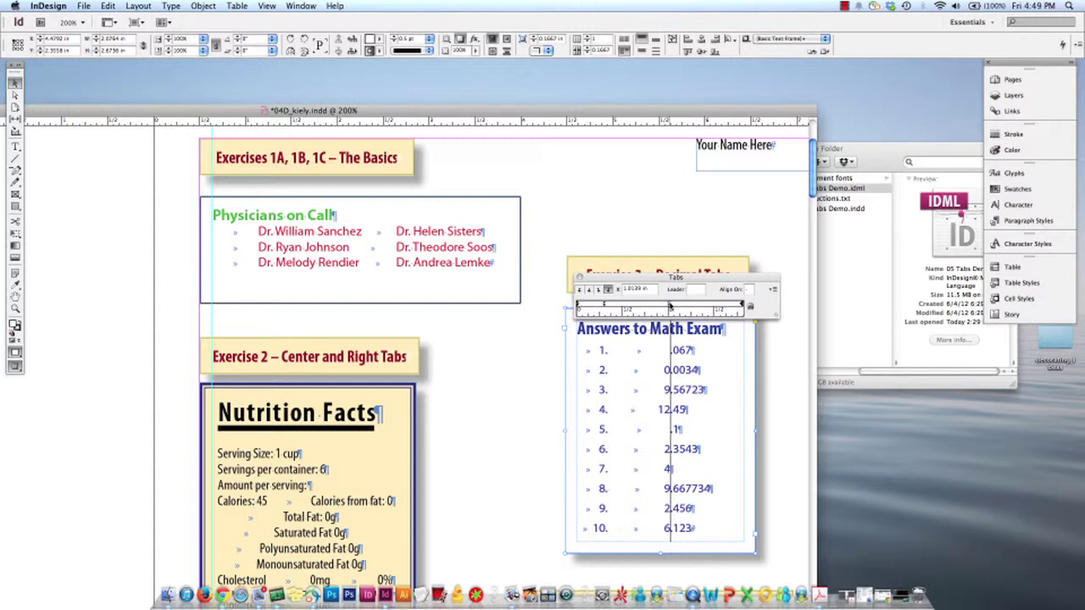
drag(669, 305, 672, 306)
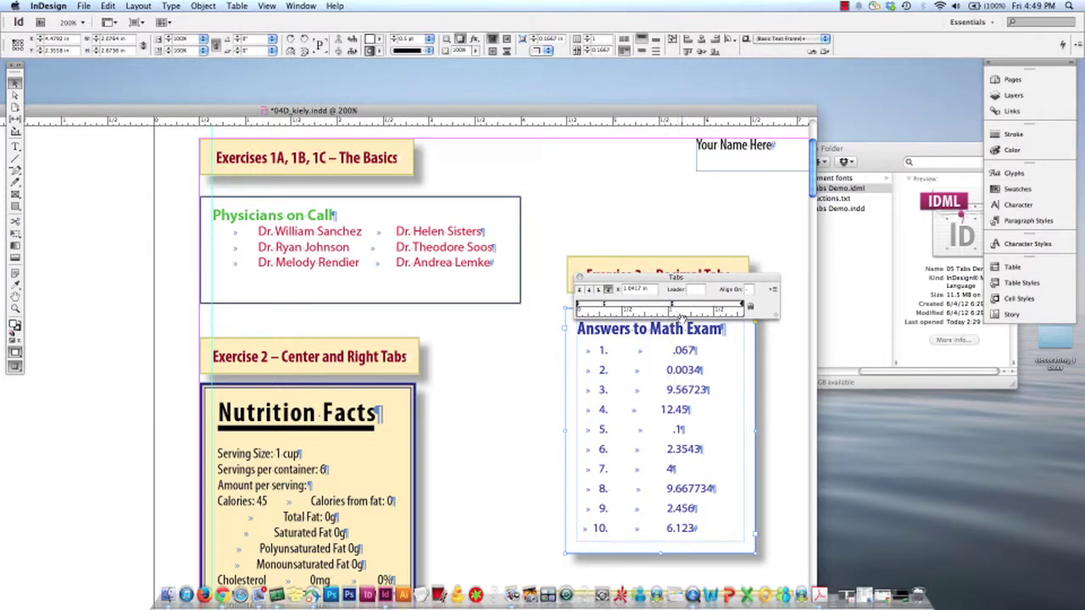
click(691, 290)
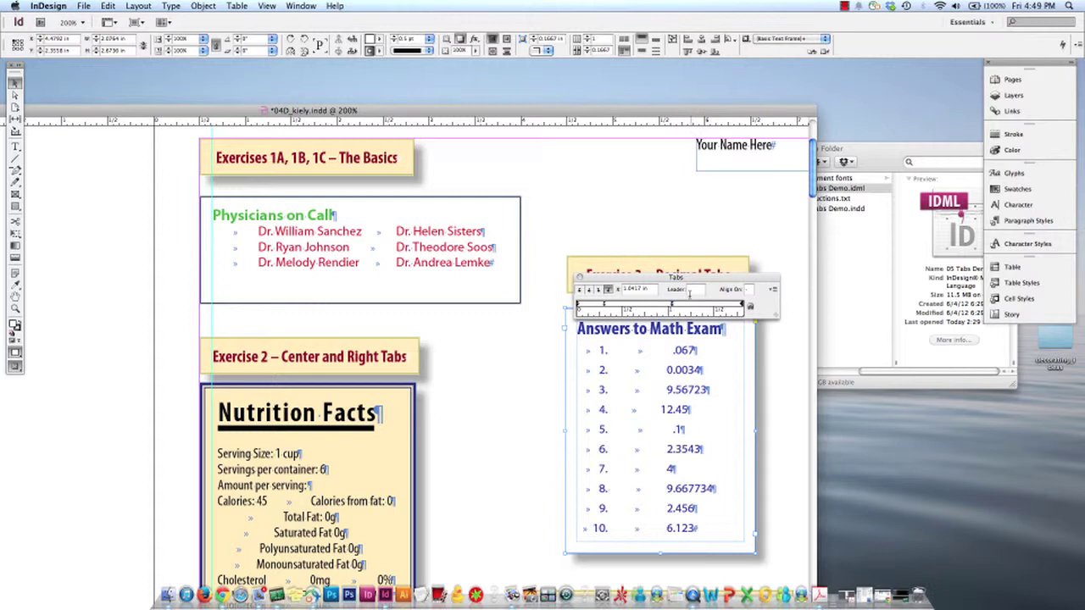